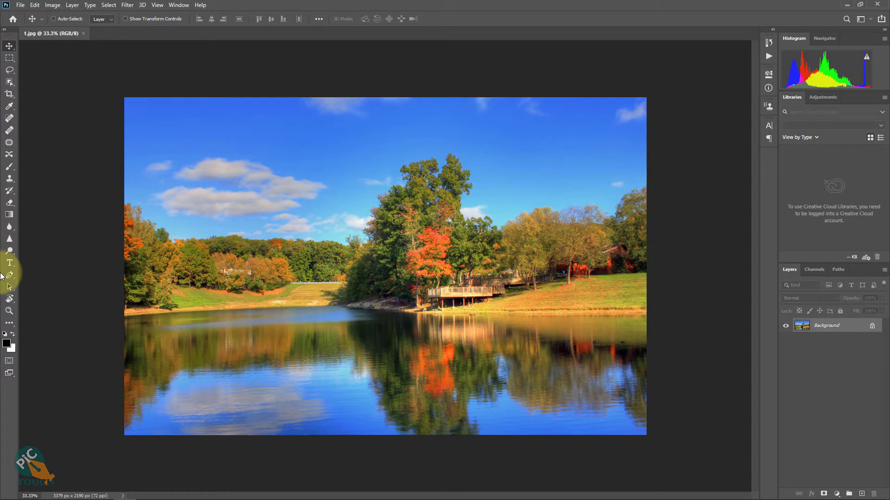
# - Add a text layer reading "pic" in Arial Black, 12 pt, over the lake
pyautogui.hotkey('ctrl', '0')
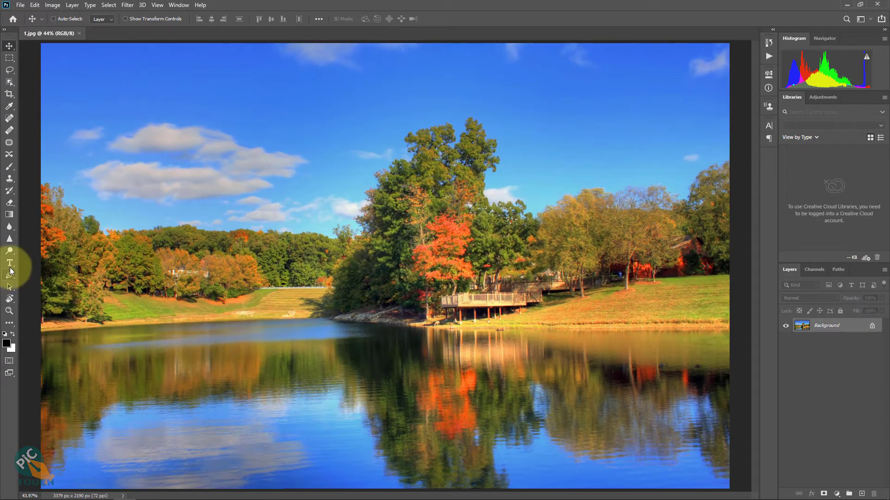
pyautogui.click(10, 263)
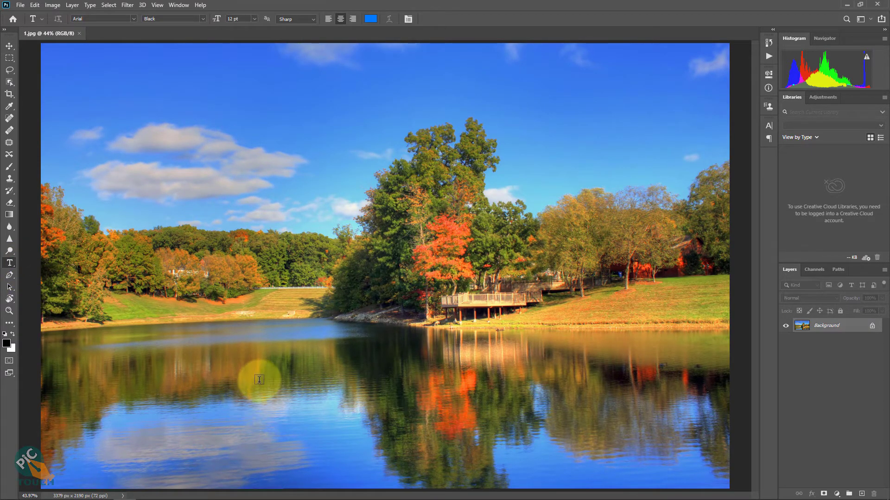
pyautogui.click(240, 367)
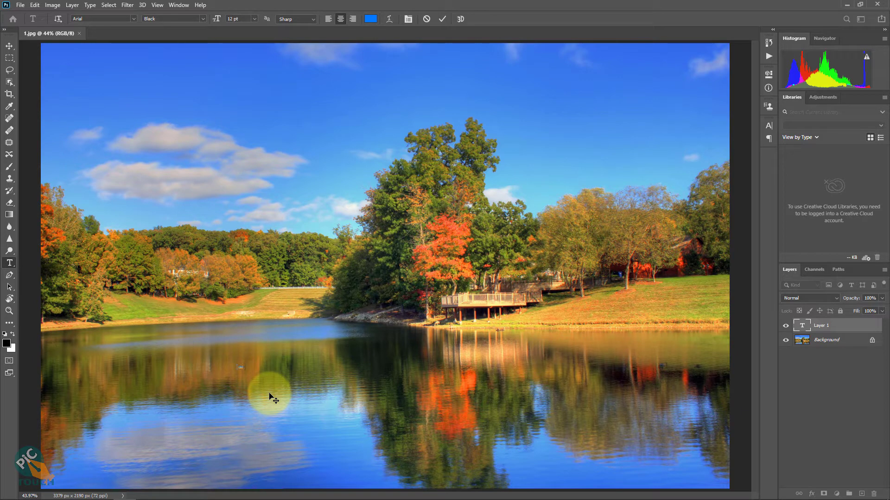
pyautogui.click(9, 46)
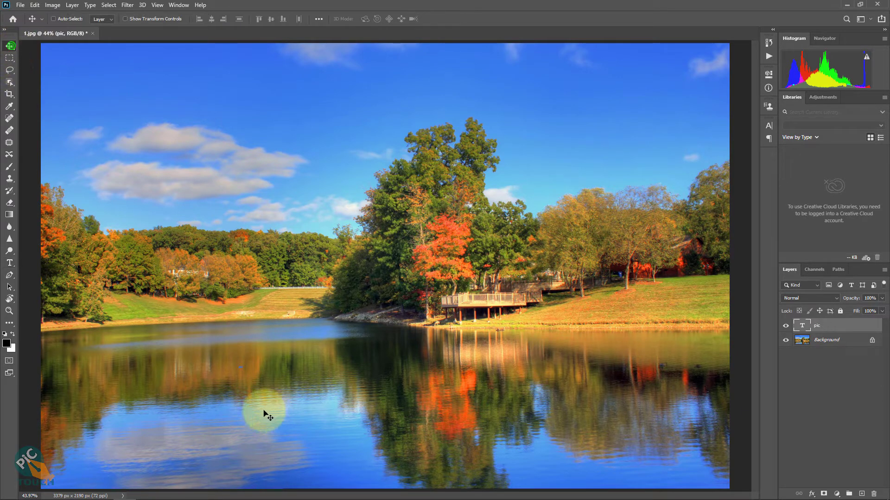
# - Scale the "pic" text up to about 7428% and centre it vertically over the left half of the photo
pyautogui.press('ctrl')
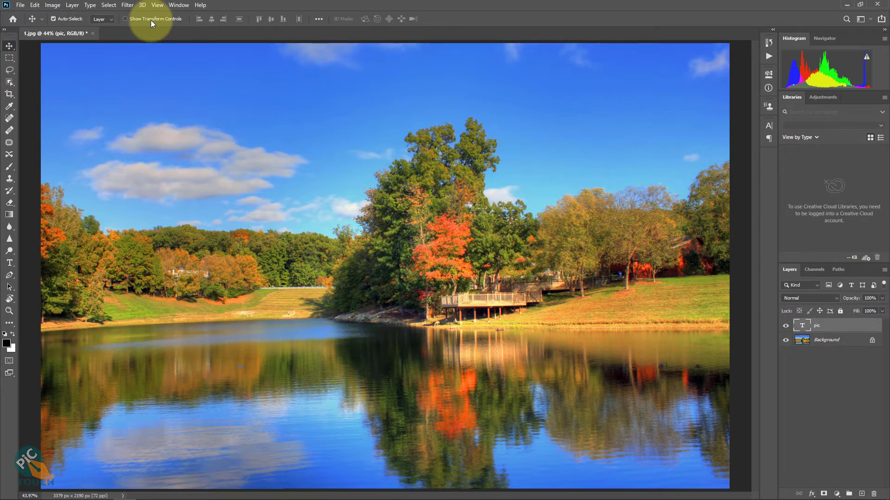
pyautogui.hotkey('ctrl', 't')
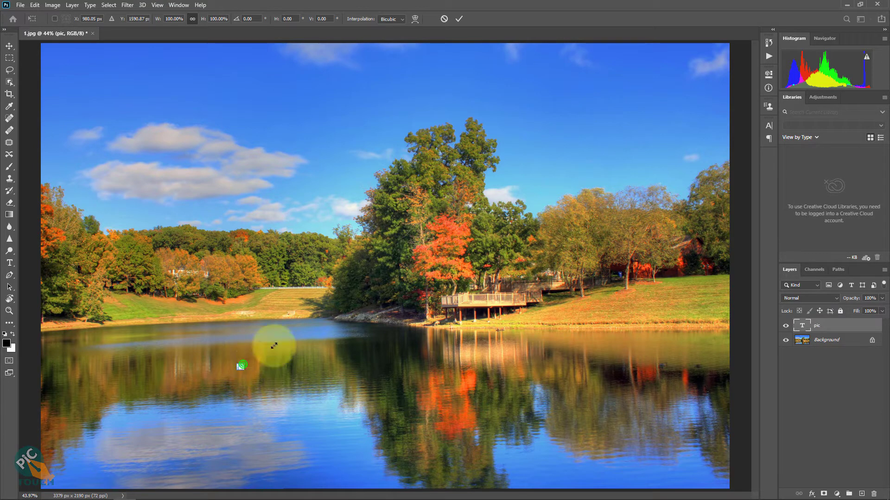
pyautogui.moveTo(273, 345); pyautogui.dragTo(542, 155)
pyautogui.moveTo(472, 268); pyautogui.dragTo(380, 269)
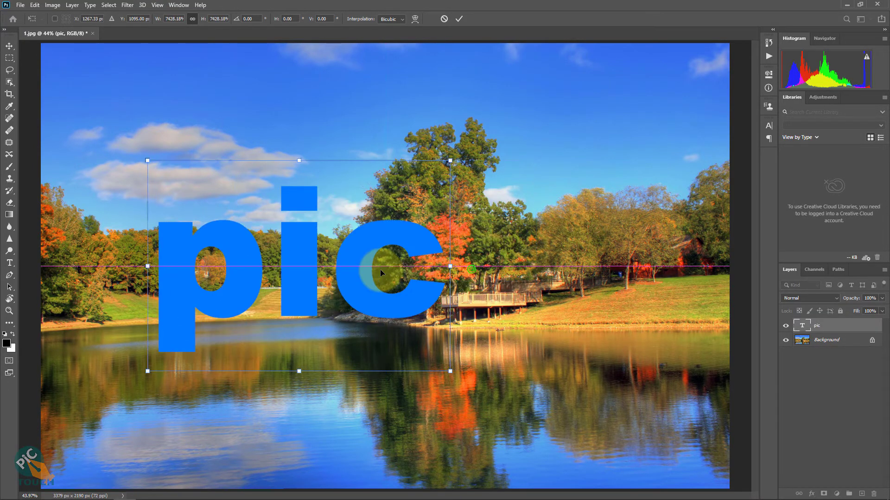
pyautogui.press('Return')
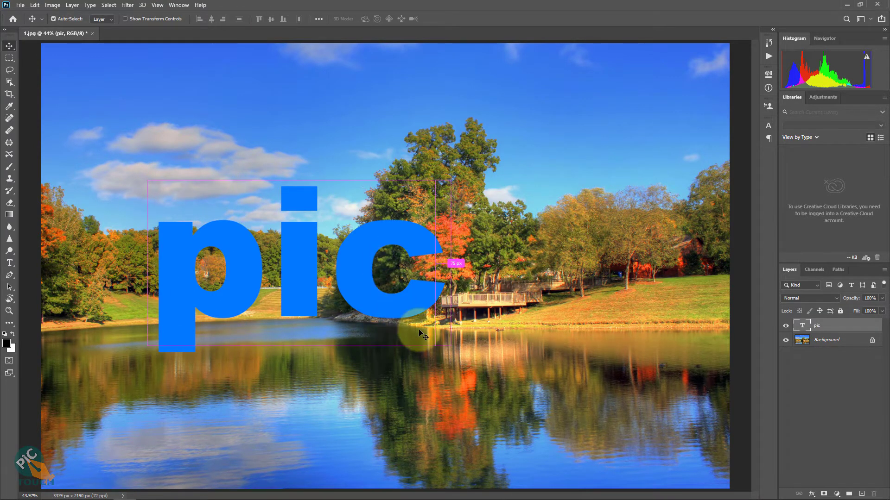
# - Replace the text with "PIC TOUCH" in capitals, split over two lines
pyautogui.press('t')
pyautogui.click(215, 258)
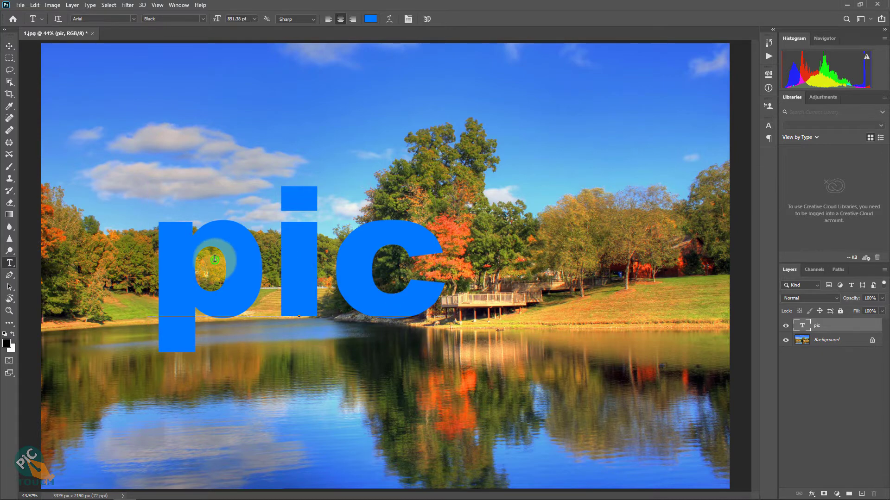
pyautogui.doubleClick(214, 259)
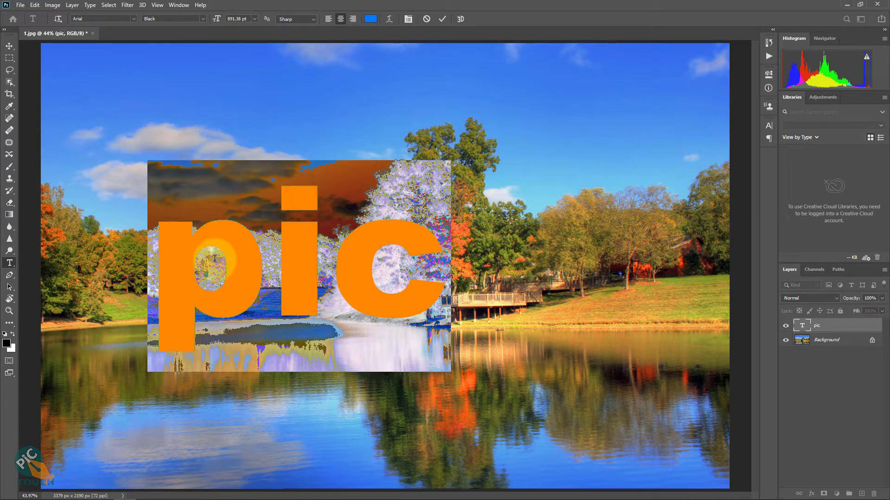
pyautogui.write('PIC ')
pyautogui.write('TOUCH')
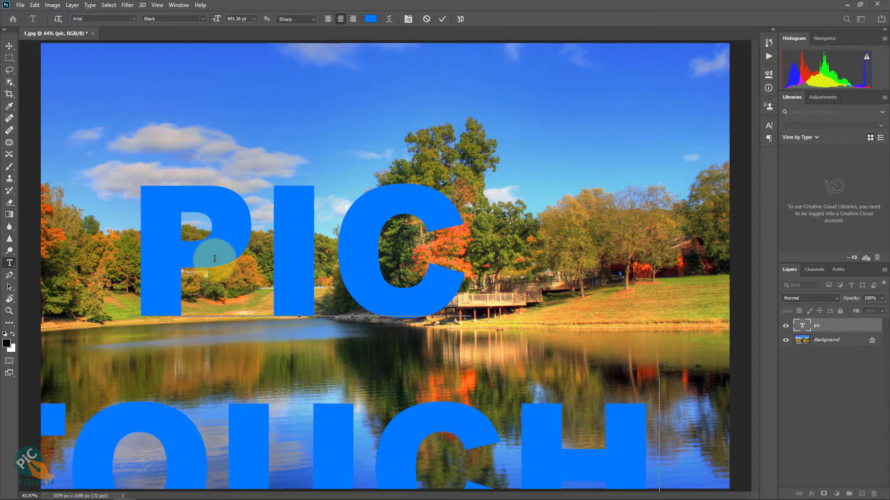
pyautogui.click(9, 45)
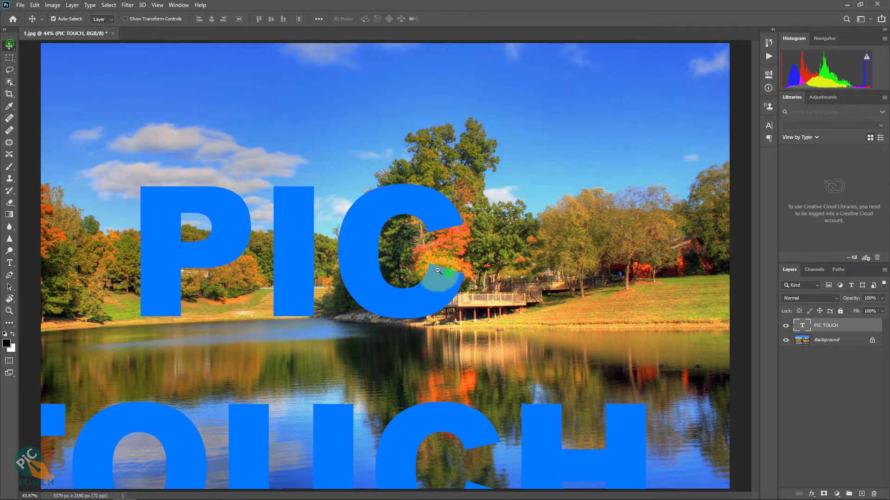
# - Resize the two-line text to about 780 pt and reposition it so TOUCH spans nearly the photo's full width
pyautogui.scroll(-3, 385, 265)
pyautogui.moveTo(354, 289); pyautogui.dragTo(391, 258)
pyautogui.hotkey('ctrl', 't')
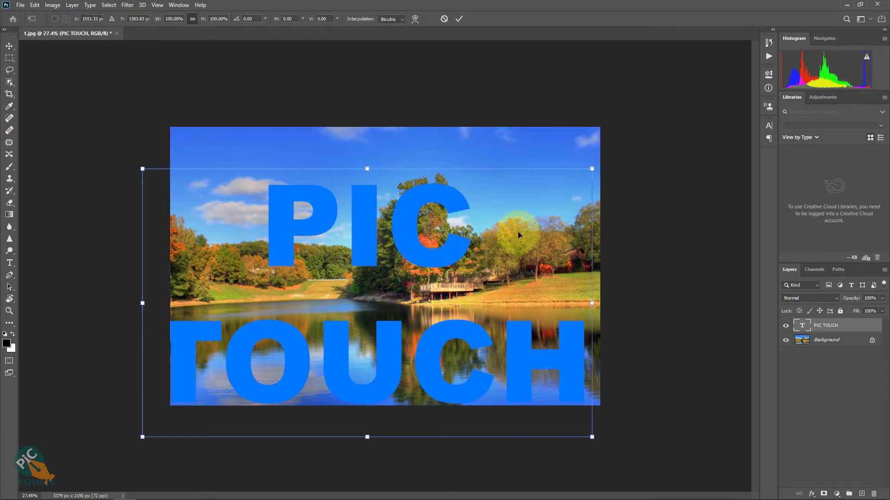
pyautogui.moveTo(591, 171); pyautogui.dragTo(454, 251)
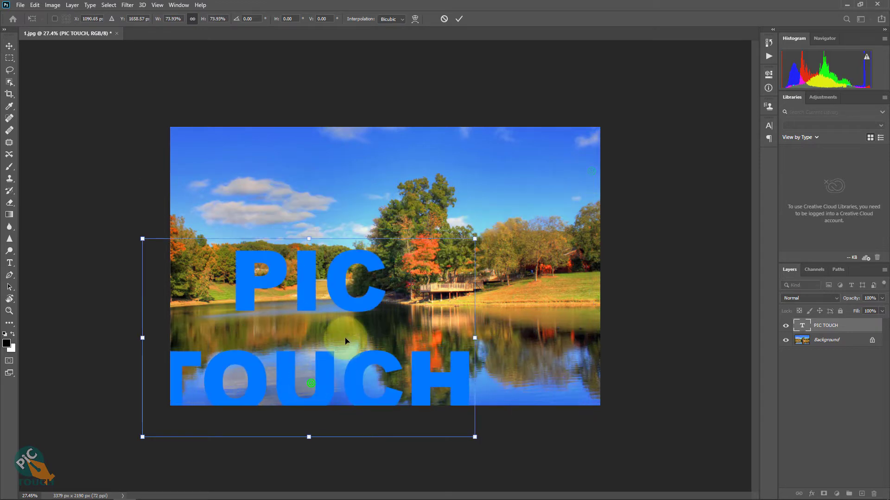
pyautogui.moveTo(315, 389); pyautogui.dragTo(356, 334)
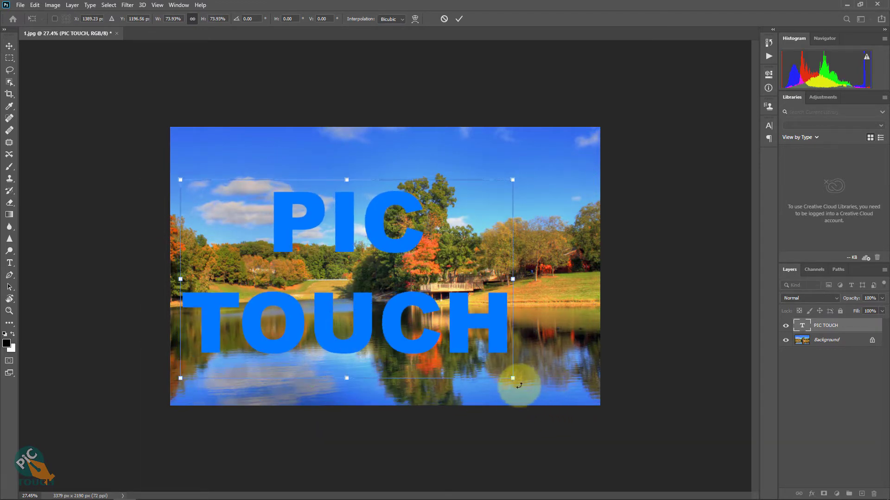
pyautogui.moveTo(512, 378); pyautogui.dragTo(585, 409)
pyautogui.press('Return')
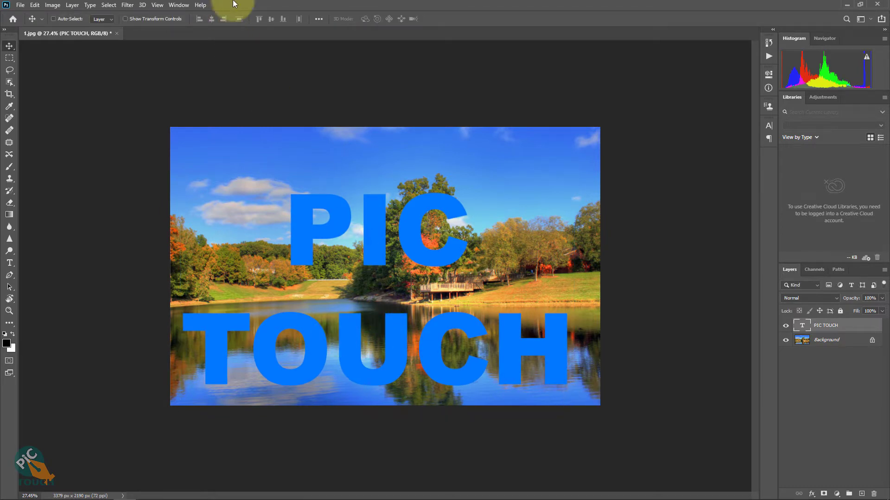
# - Change the text colour to black (000000) and move the text up about 167 px towards the photo's vertical centre
pyautogui.click(769, 128)
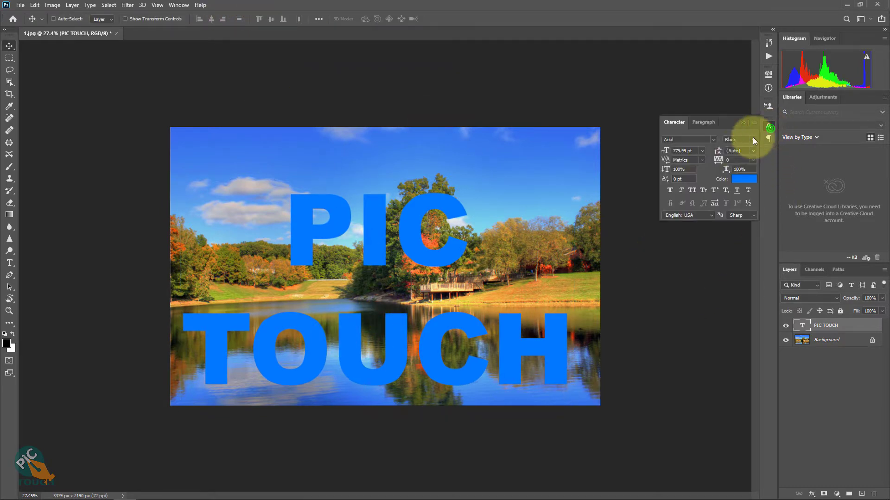
pyautogui.click(743, 179)
pyautogui.moveTo(689, 314); pyautogui.dragTo(718, 363)
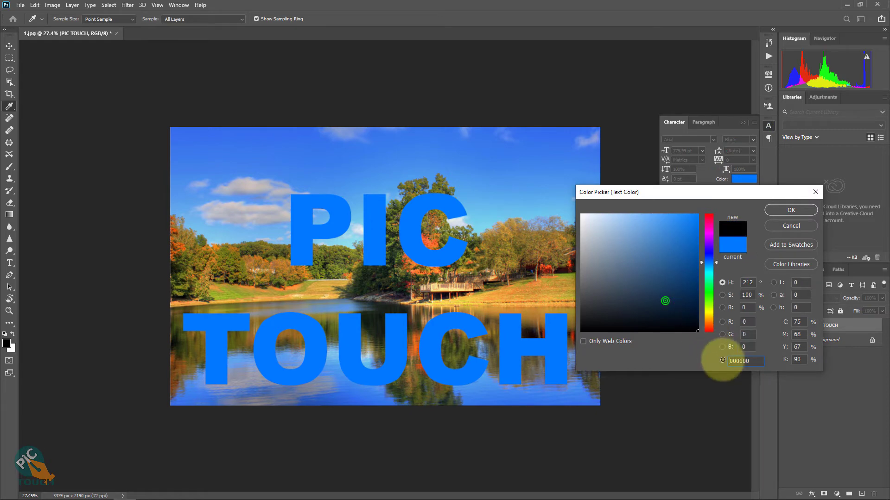
pyautogui.click(791, 214)
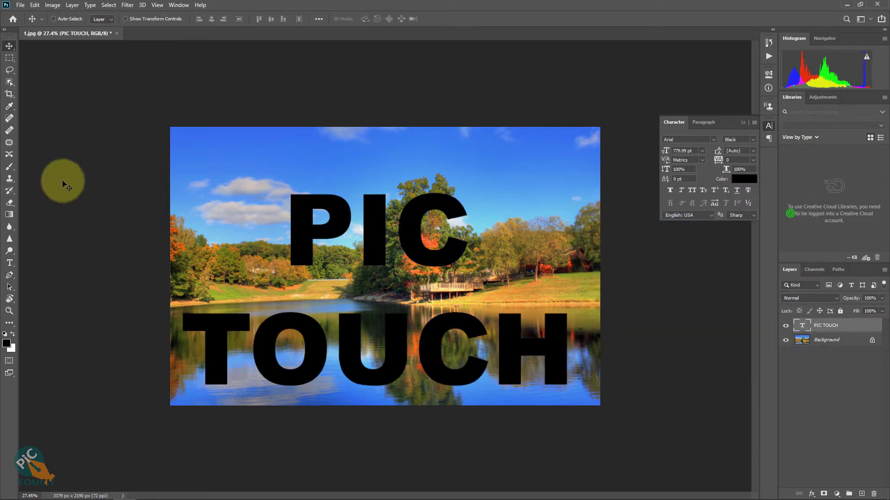
pyautogui.click(9, 45)
pyautogui.moveTo(333, 353); pyautogui.dragTo(338, 333)
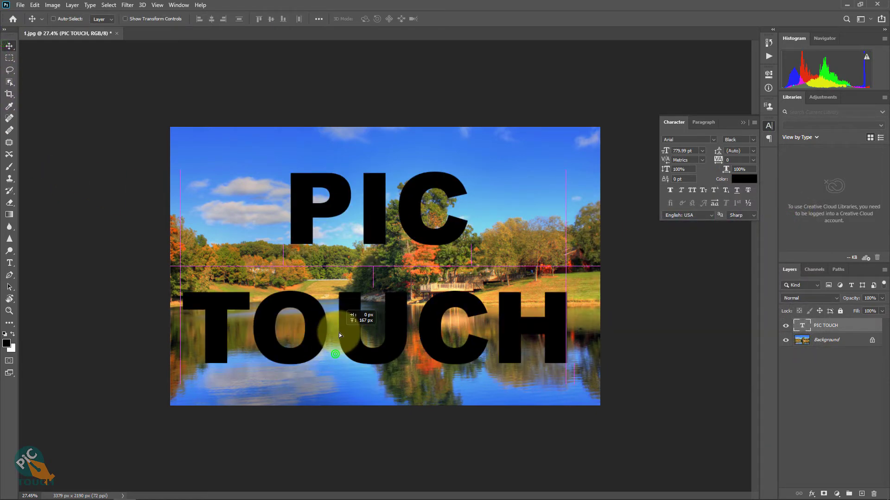
# - Enlarge only the word PIC to 1000.99 pt and shift the whole text slightly down and to the right
pyautogui.doubleClick(390, 199)
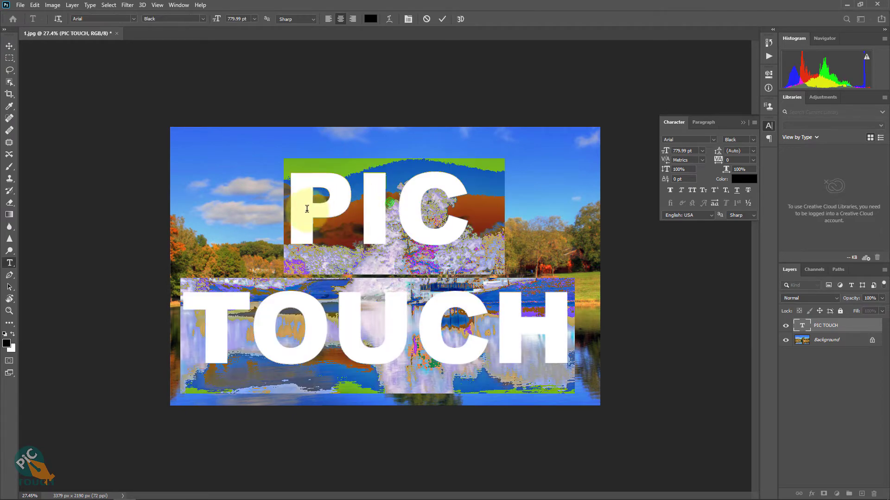
pyautogui.moveTo(294, 206); pyautogui.dragTo(449, 210)
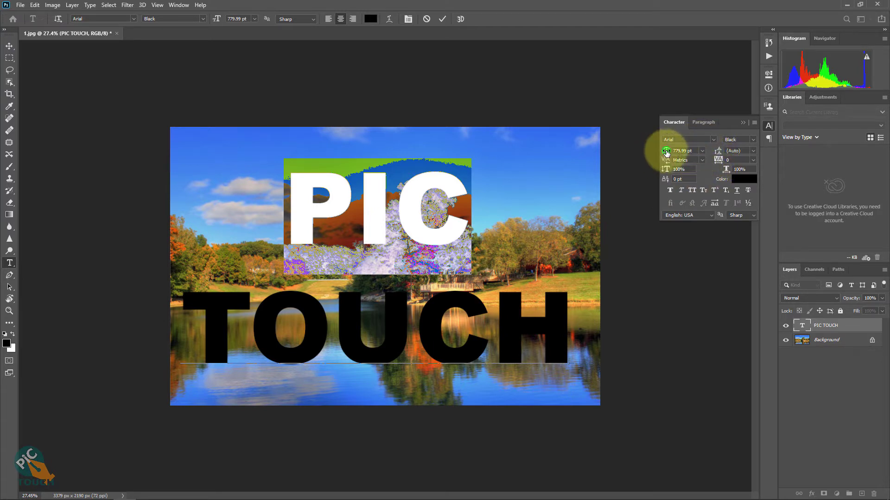
pyautogui.moveTo(666, 153); pyautogui.dragTo(764, 150)
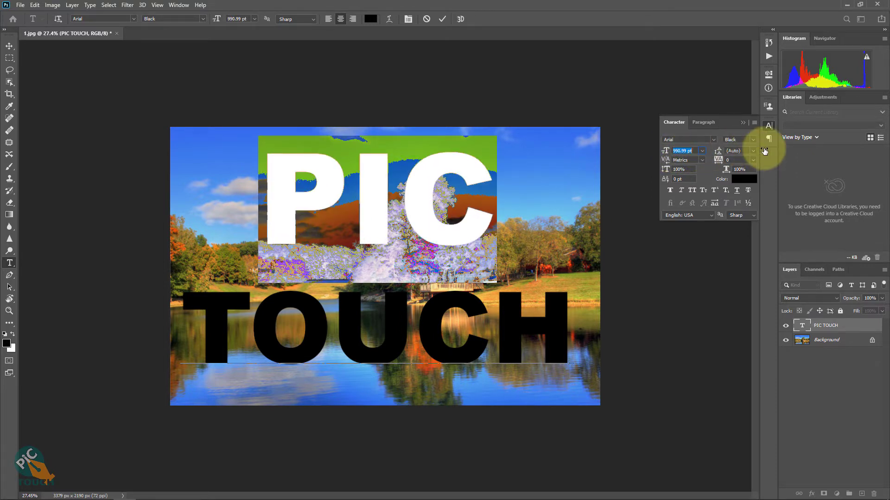
pyautogui.moveTo(216, 20); pyautogui.dragTo(233, 23)
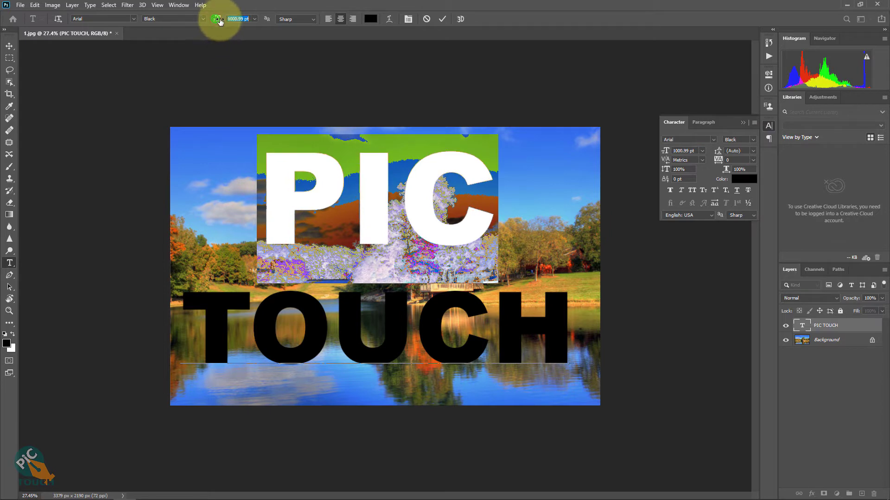
pyautogui.click(10, 46)
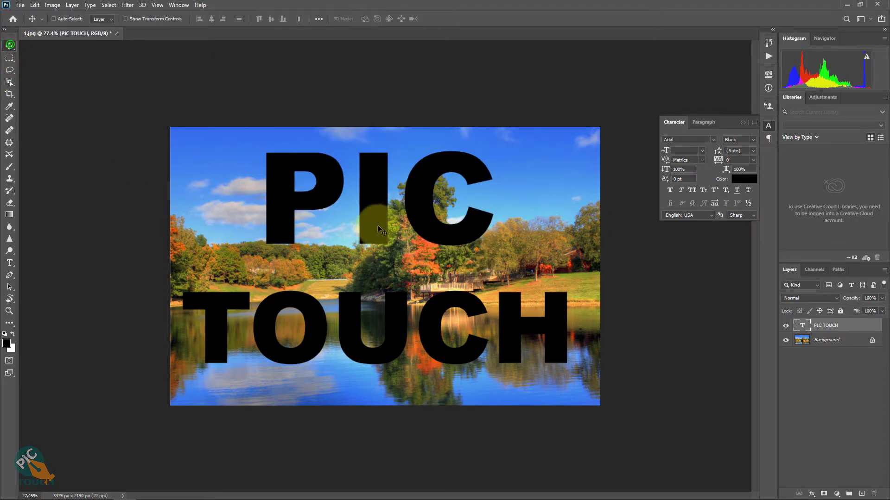
pyautogui.moveTo(377, 226)
pyautogui.mouseDown()
pyautogui.moveTo(377, 236)
pyautogui.moveTo(381, 227)
pyautogui.mouseUp()
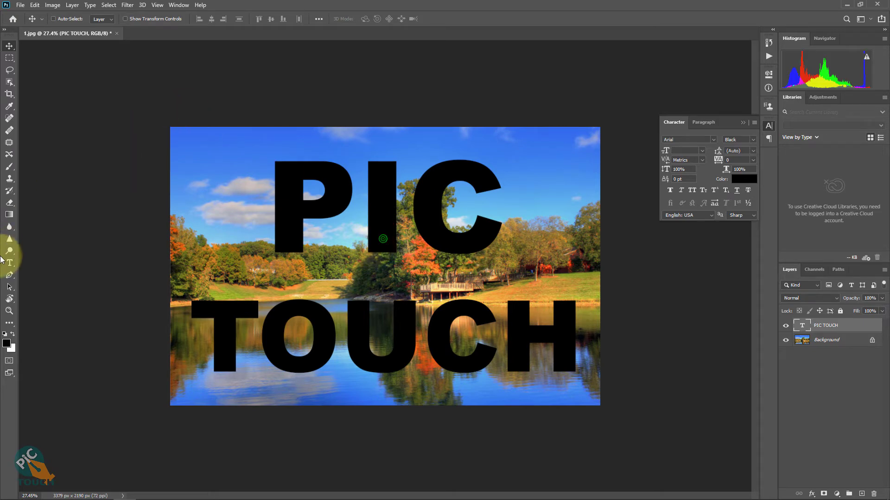
# - Increase the font size of the word PIC to 1083.99 pt, leaving TOUCH out of the selection
pyautogui.hotkey('ctrl', '0')
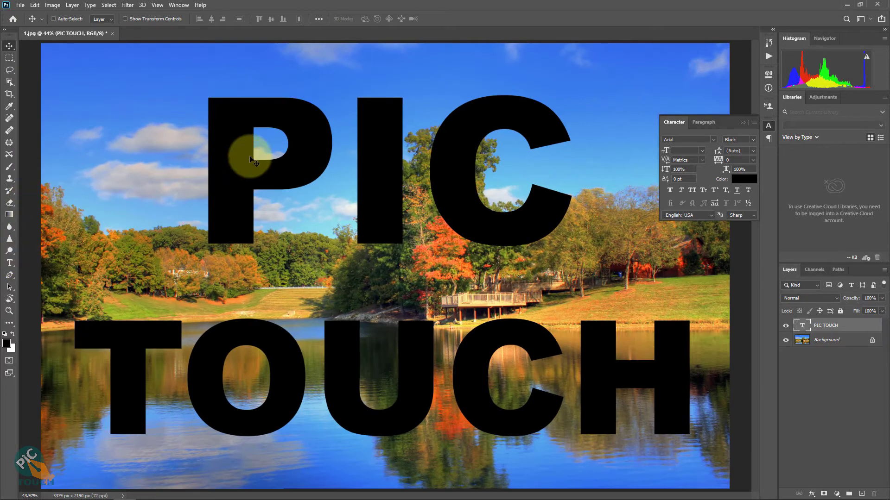
pyautogui.doubleClick(273, 153)
pyautogui.moveTo(220, 155); pyautogui.dragTo(563, 168)
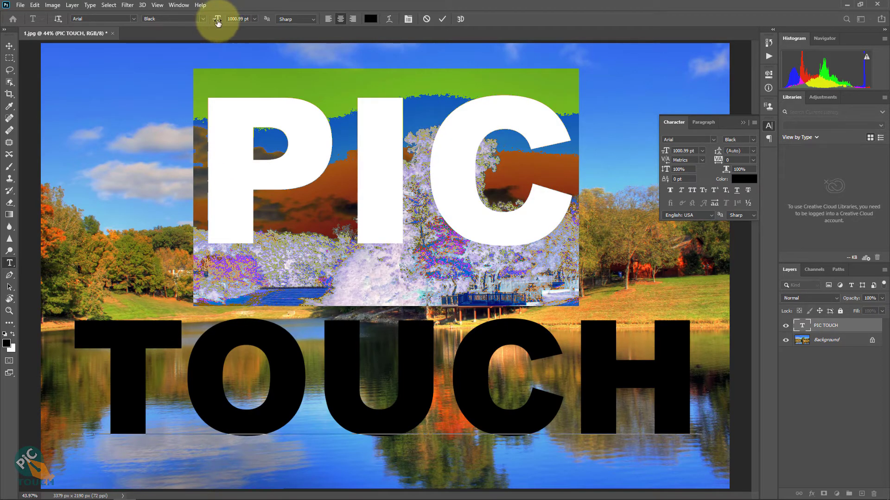
pyautogui.moveTo(215, 23); pyautogui.dragTo(263, 22)
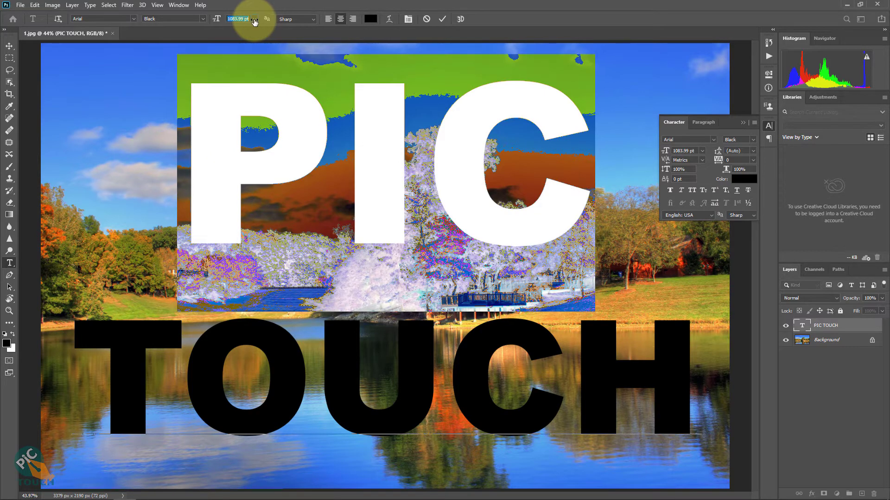
pyautogui.click(9, 46)
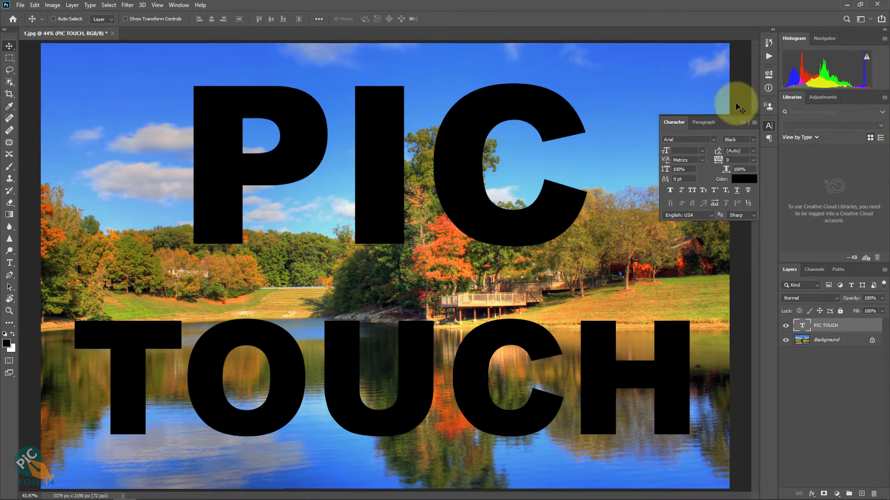
pyautogui.click(743, 122)
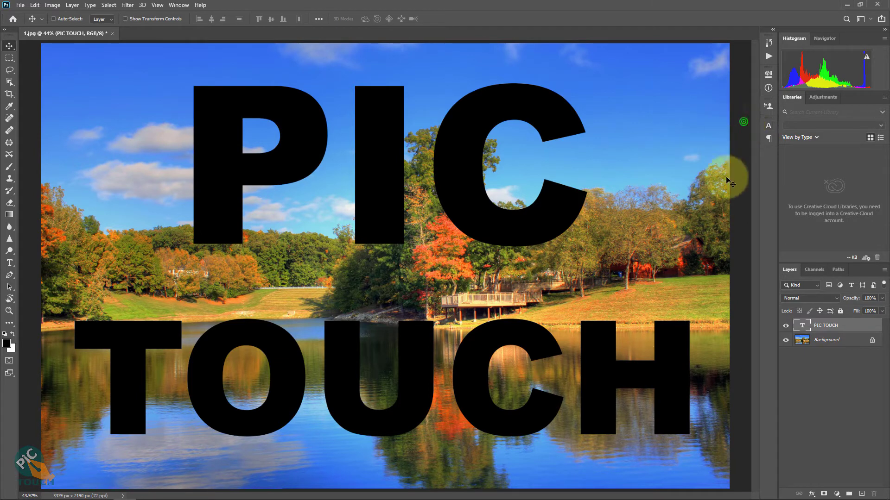
# - Move the PIC TOUCH text straight down a little and apply Faux Bold to it
pyautogui.moveTo(472, 369); pyautogui.dragTo(470, 402)
pyautogui.press('ctrl')
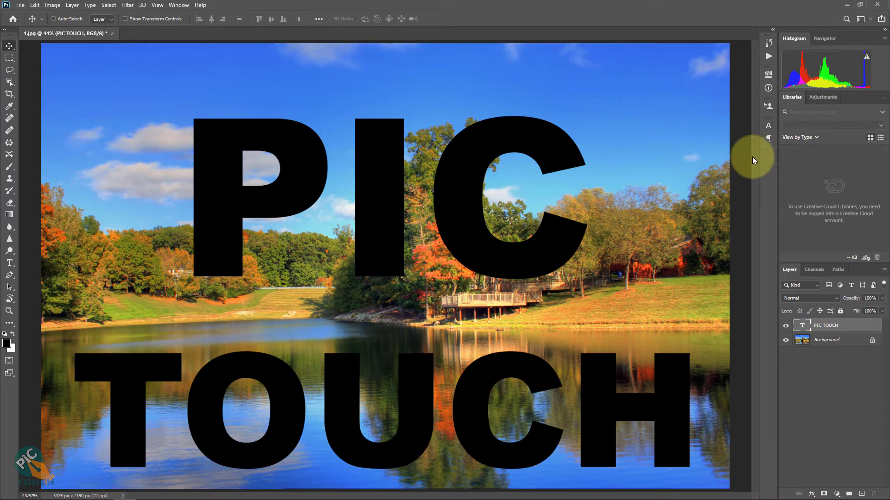
pyautogui.click(768, 128)
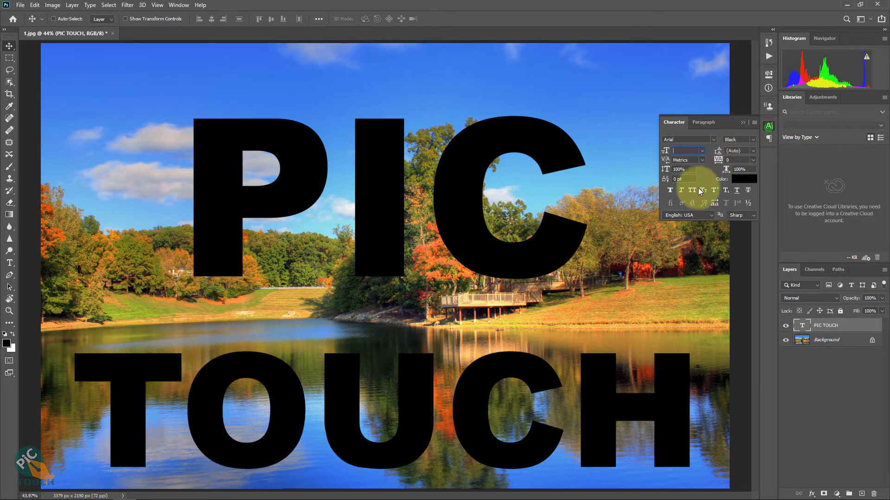
pyautogui.click(672, 191)
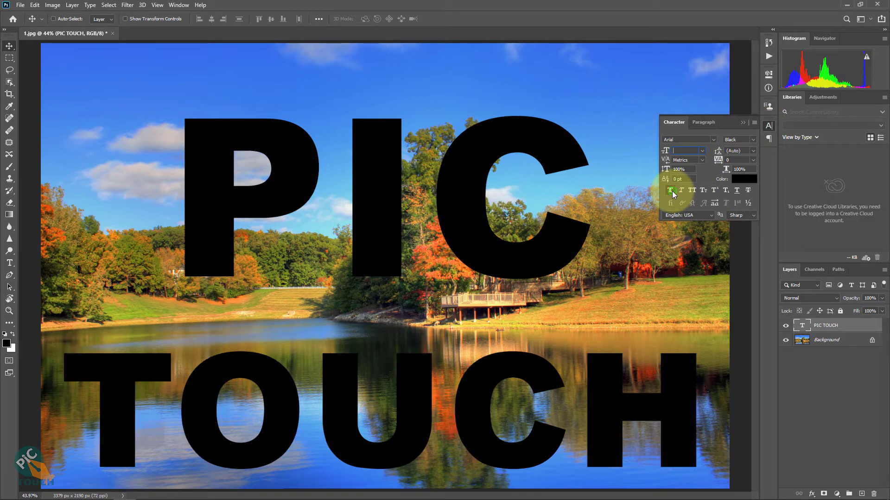
pyautogui.click(743, 123)
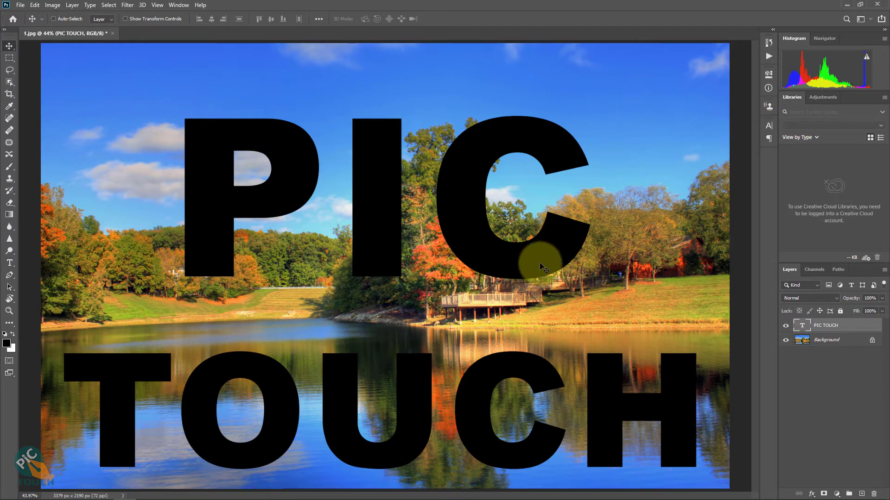
# - Set the blend mode of the PIC TOUCH text layer to Soft Light
pyautogui.click(810, 297)
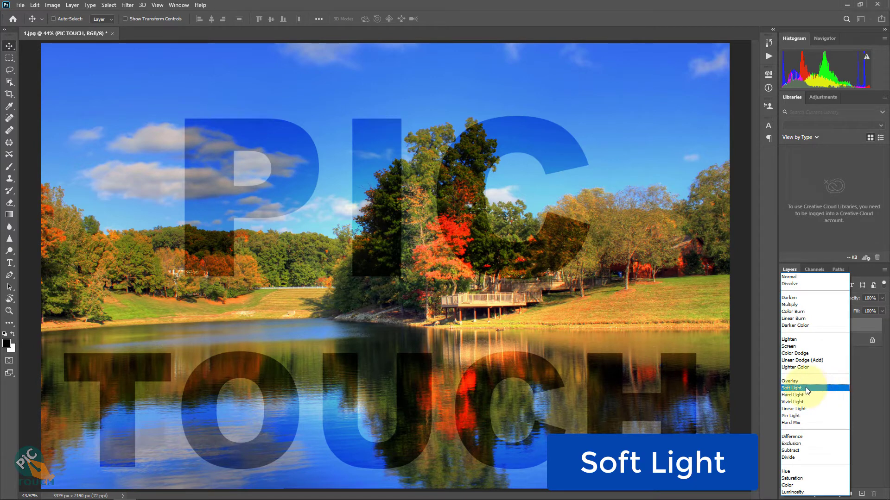
pyautogui.click(835, 388)
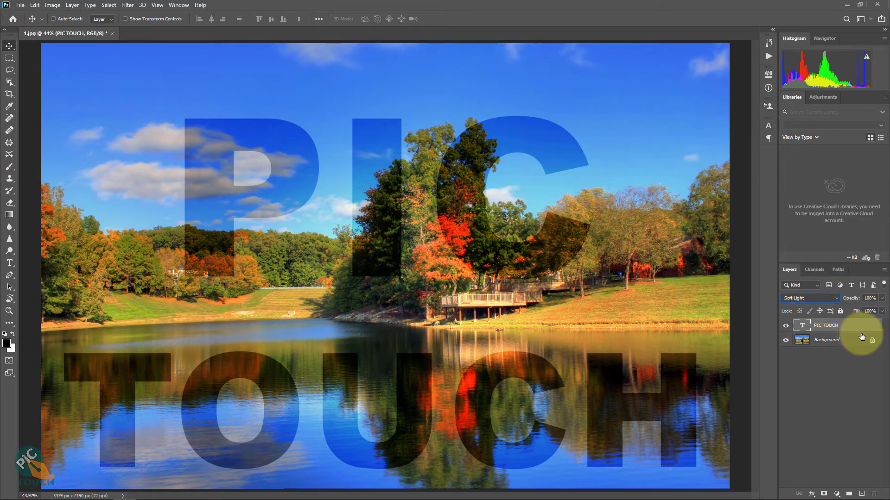
# - Load the outline of the PIC TOUCH letters as a selection and invert it to cover the area around them
pyautogui.keyDown('ctrl'); pyautogui.click(801, 327); pyautogui.keyUp('ctrl')
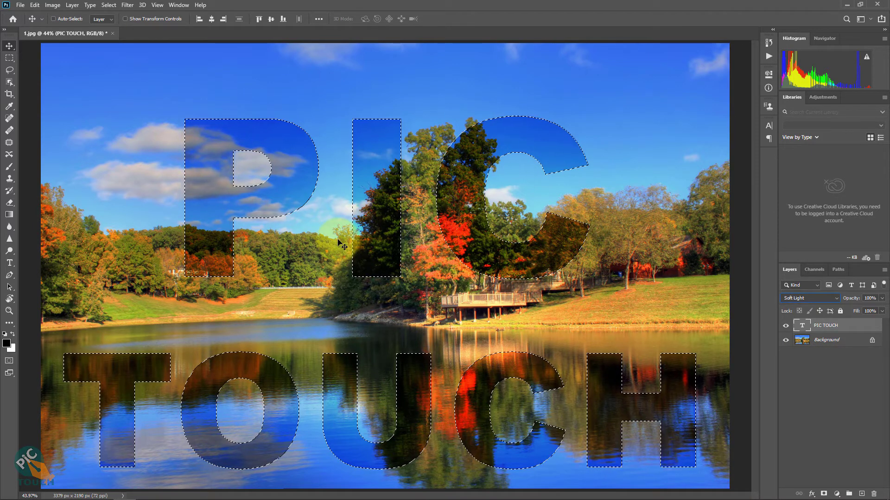
pyautogui.click(110, 5)
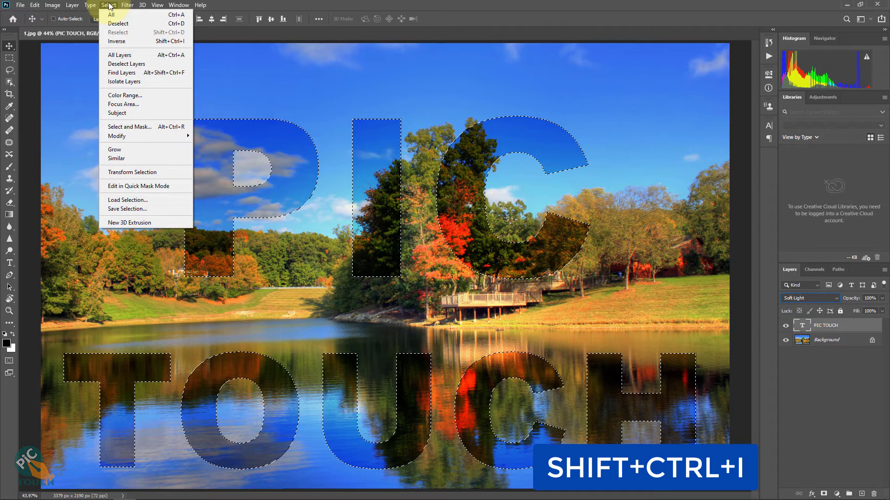
pyautogui.click(140, 42)
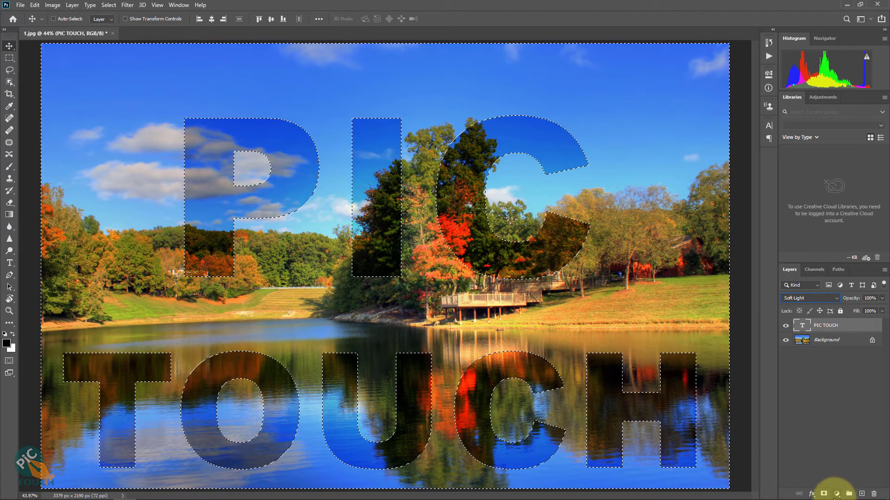
# - Add a white (ffffff) Solid Color fill layer around the letters and lower its opacity to 53%
pyautogui.click(837, 494)
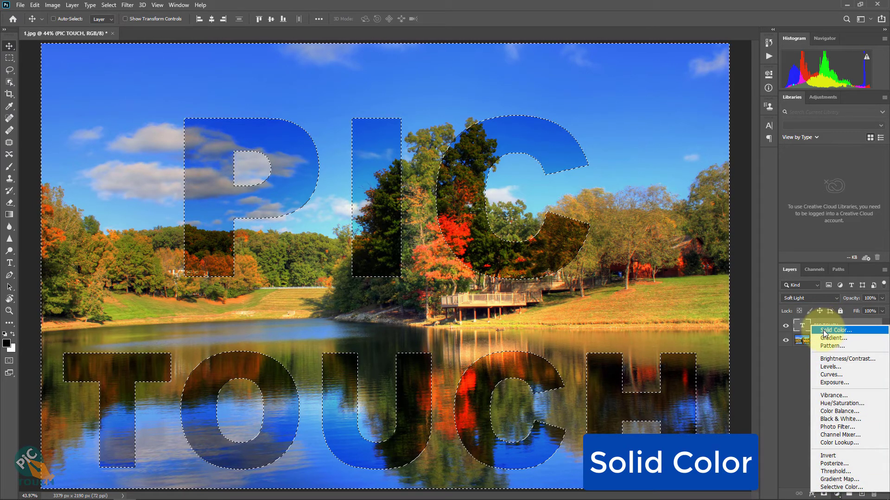
pyautogui.click(846, 330)
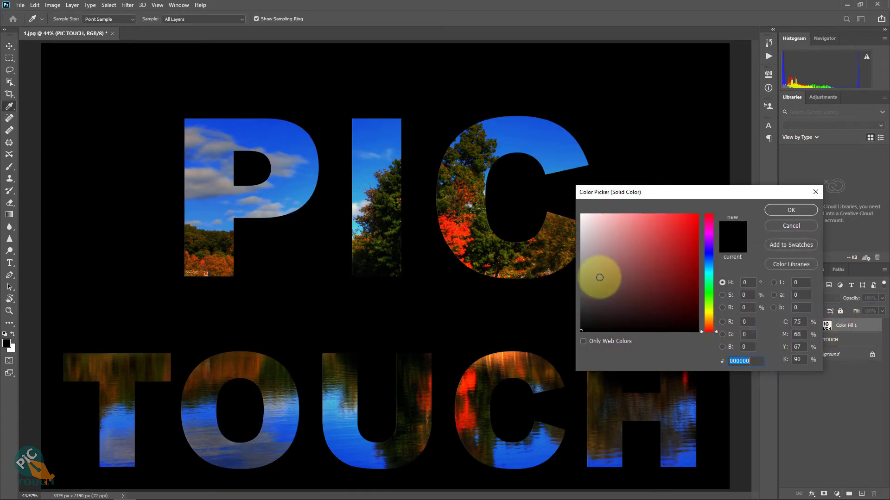
pyautogui.moveTo(600, 277)
pyautogui.mouseDown()
pyautogui.moveTo(562, 143)
pyautogui.moveTo(536, 133)
pyautogui.mouseUp()
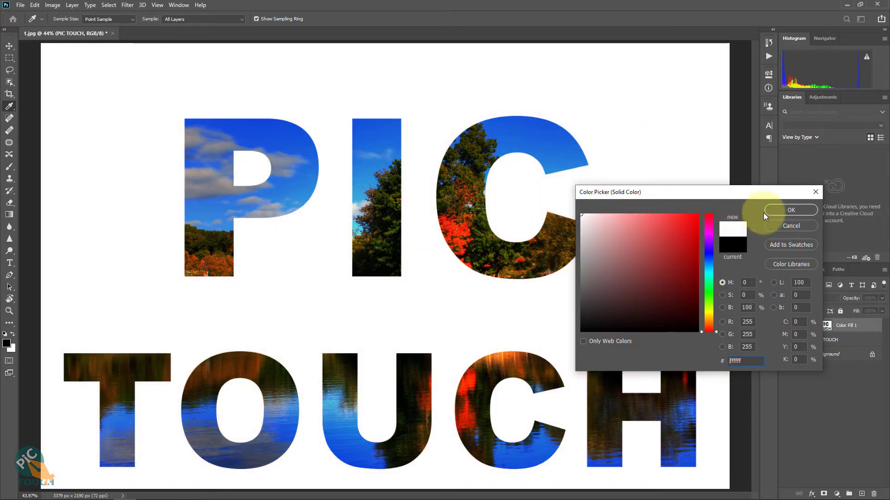
pyautogui.click(780, 210)
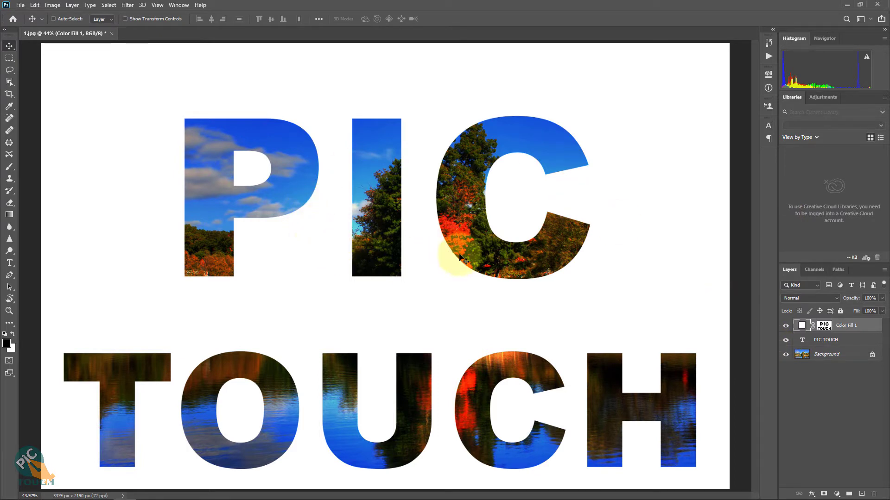
pyautogui.doubleClick(802, 327)
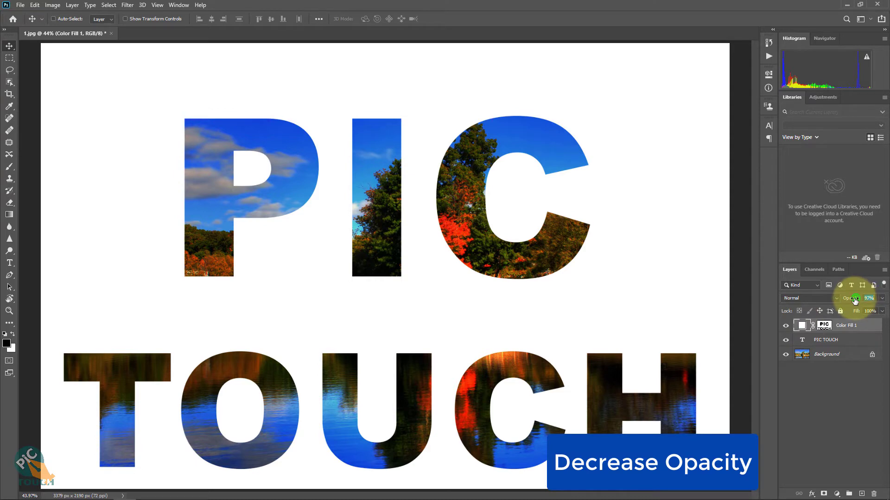
pyautogui.moveTo(855, 300); pyautogui.dragTo(830, 304)
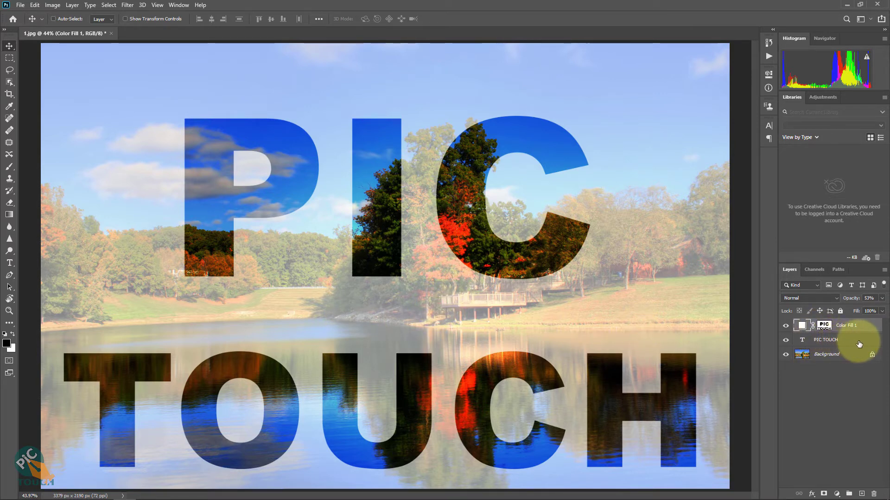
# - Open the layer style settings of the PIC TOUCH text layer and enable a Drop Shadow
pyautogui.click(806, 341)
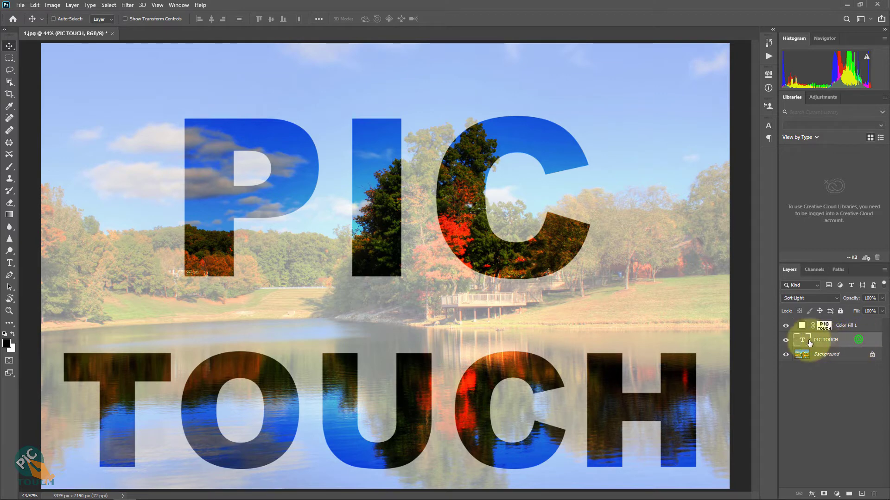
pyautogui.doubleClick(859, 342)
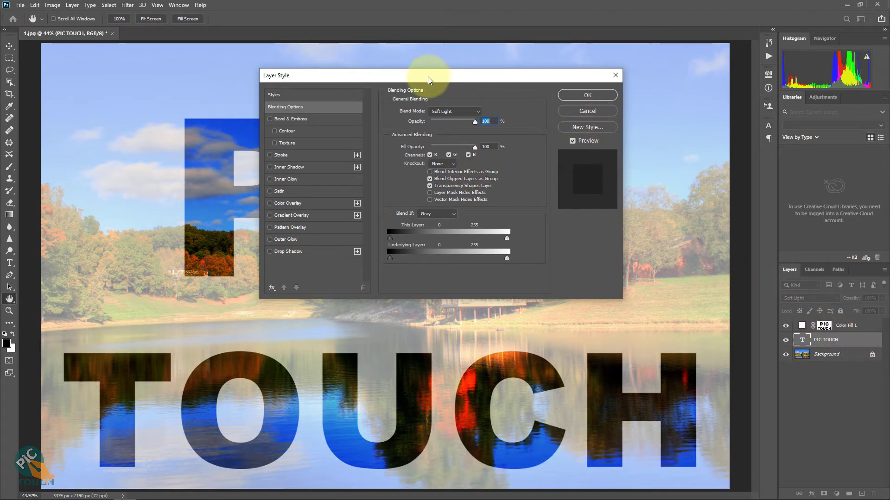
pyautogui.moveTo(423, 81); pyautogui.dragTo(564, 69)
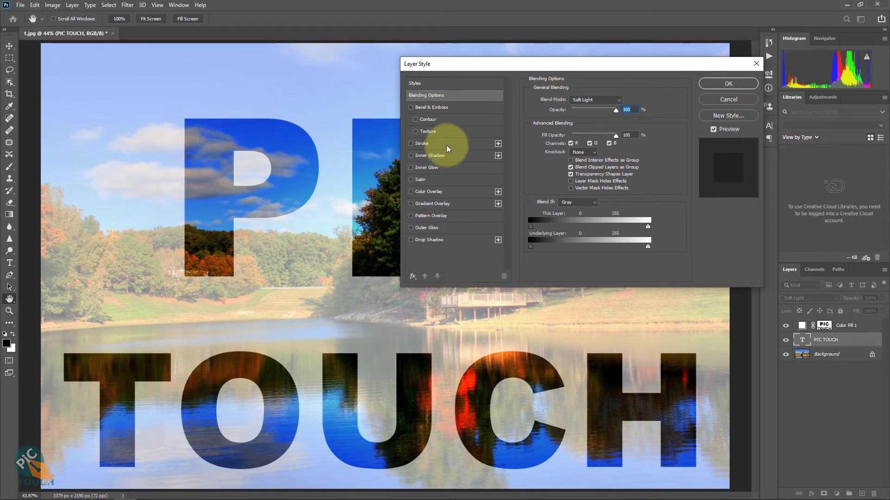
pyautogui.click(431, 240)
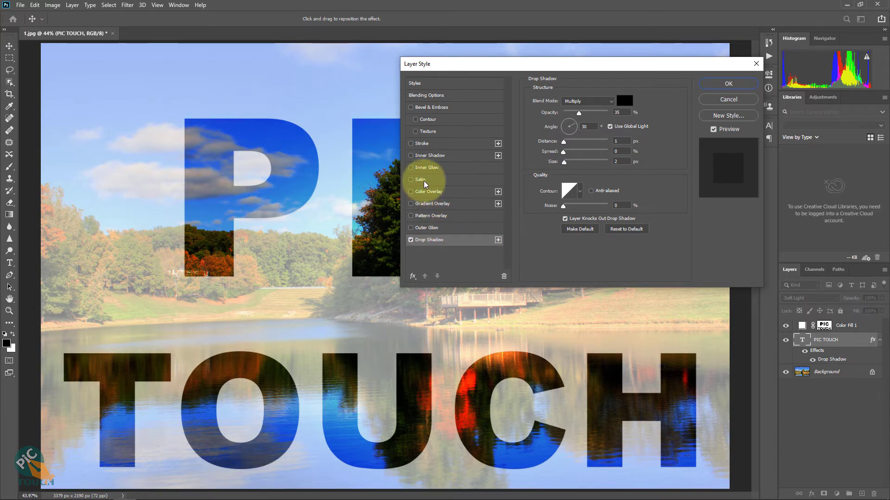
# - Add a white outside Stroke of 10 px to the PIC TOUCH text and reduce the stroke's opacity slightly
pyautogui.click(423, 143)
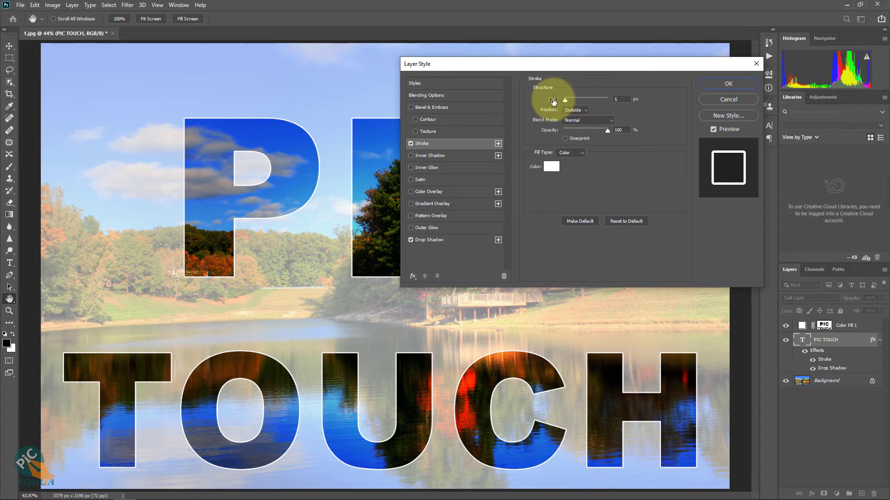
pyautogui.moveTo(551, 100); pyautogui.dragTo(569, 101)
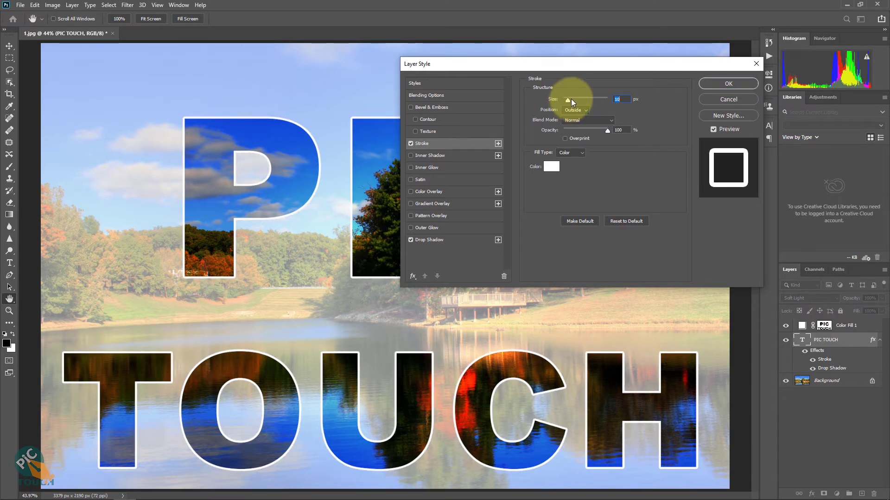
pyautogui.moveTo(564, 68); pyautogui.dragTo(679, 71)
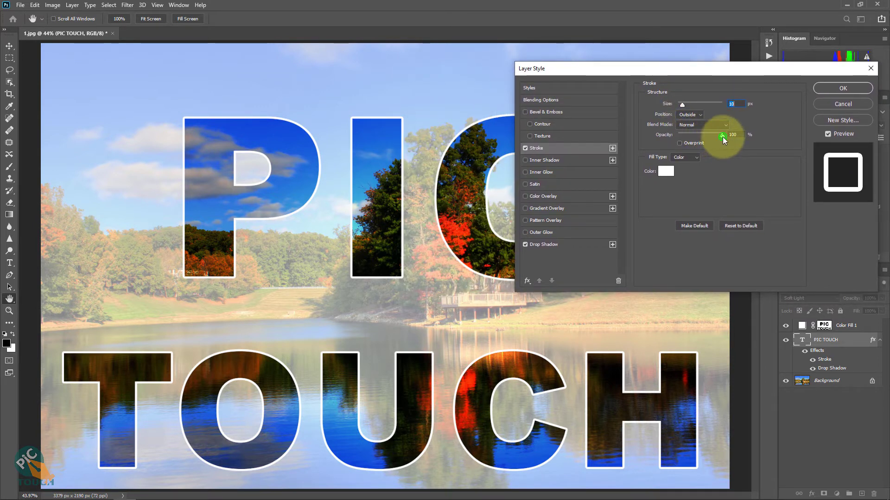
pyautogui.moveTo(722, 137)
pyautogui.mouseDown()
pyautogui.moveTo(707, 137)
pyautogui.moveTo(718, 137)
pyautogui.mouseUp()
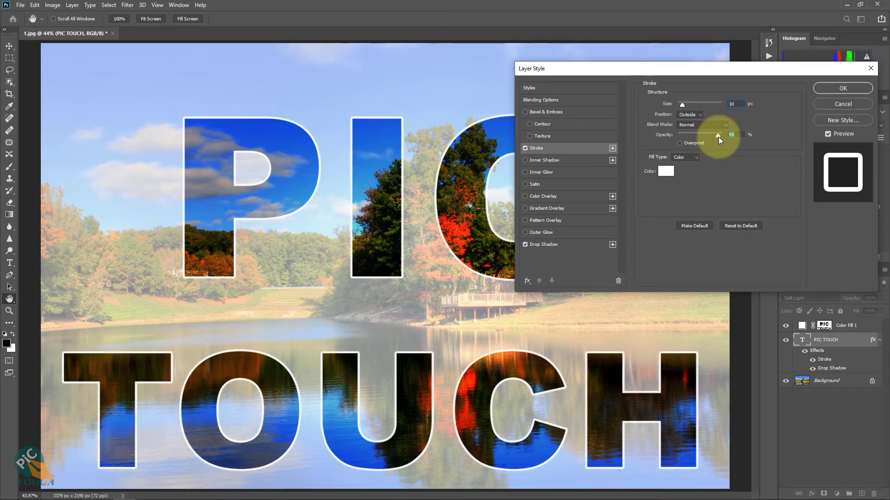
# - Set the text's Drop Shadow to distance 21 px, spread 10% and size 13 px, and apply the layer style
pyautogui.click(564, 245)
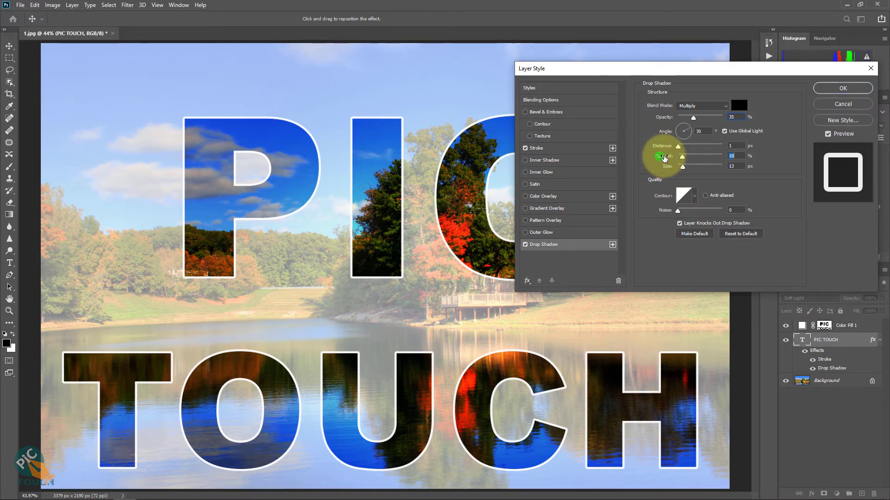
pyautogui.moveTo(661, 148); pyautogui.dragTo(670, 147)
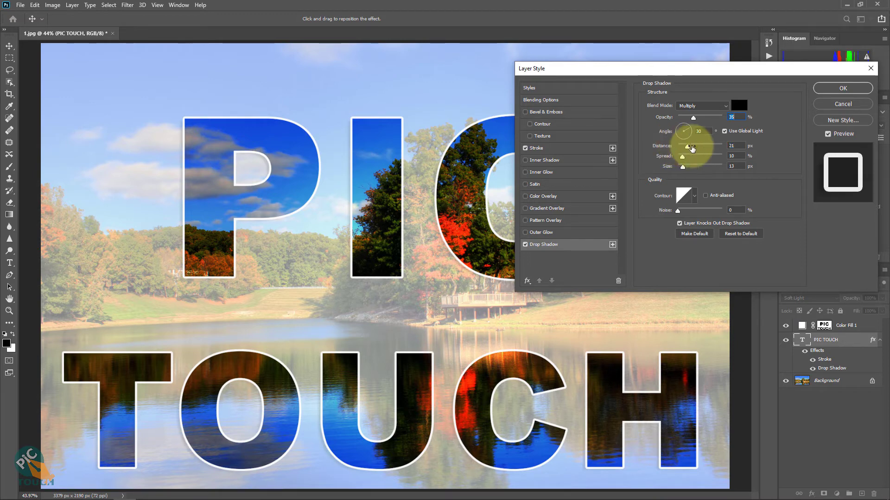
pyautogui.click(840, 87)
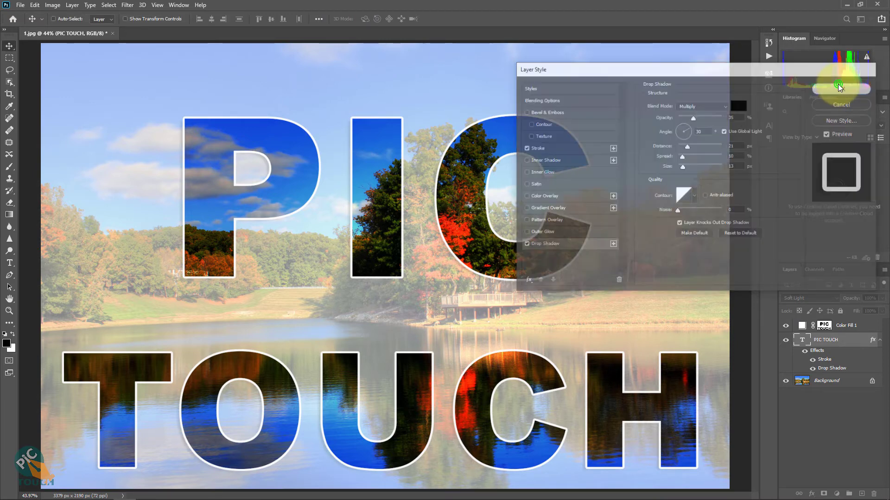
pyautogui.click(10, 46)
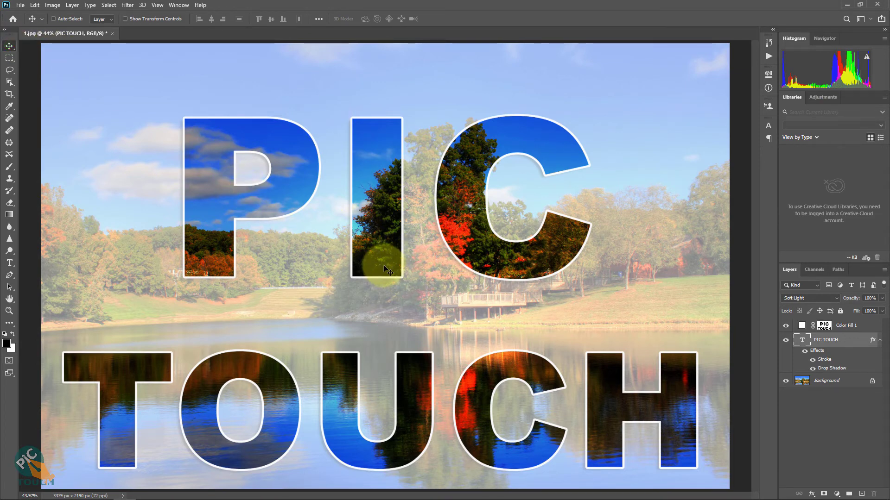
# - Try black (000000) as the colour of the fill layer surrounding the letters
pyautogui.click(794, 326)
pyautogui.click(802, 324)
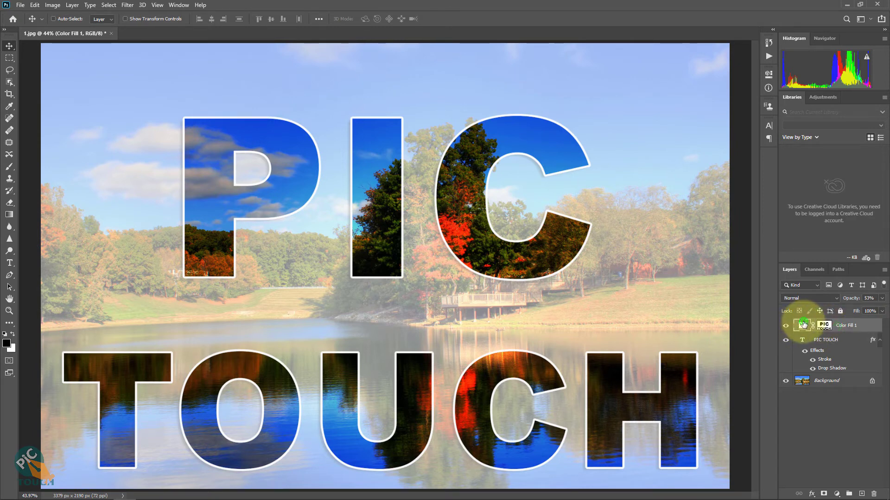
pyautogui.doubleClick(803, 326)
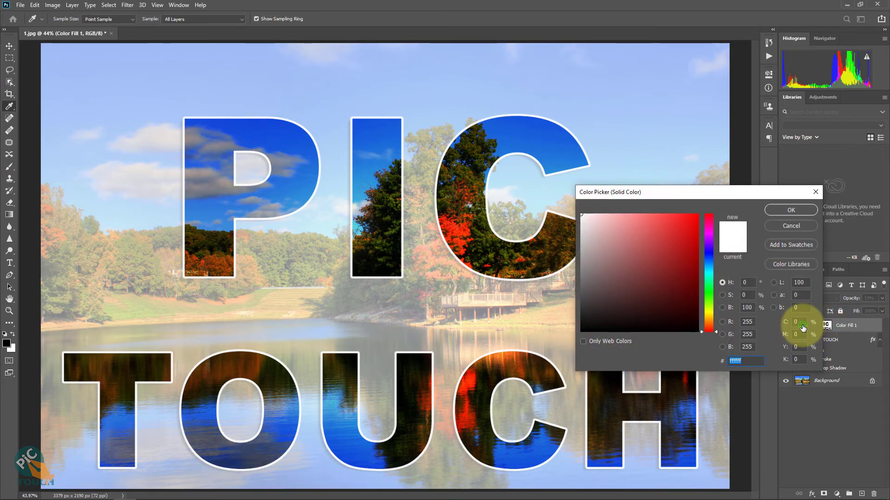
pyautogui.moveTo(625, 228)
pyautogui.mouseDown()
pyautogui.moveTo(625, 207)
pyautogui.moveTo(606, 235)
pyautogui.moveTo(660, 333)
pyautogui.moveTo(695, 353)
pyautogui.moveTo(731, 349)
pyautogui.mouseUp()
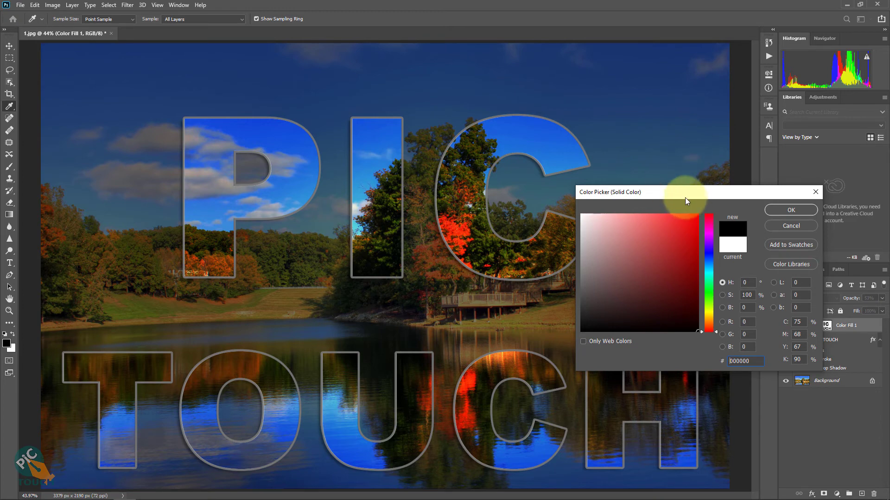
pyautogui.moveTo(685, 198); pyautogui.dragTo(734, 107)
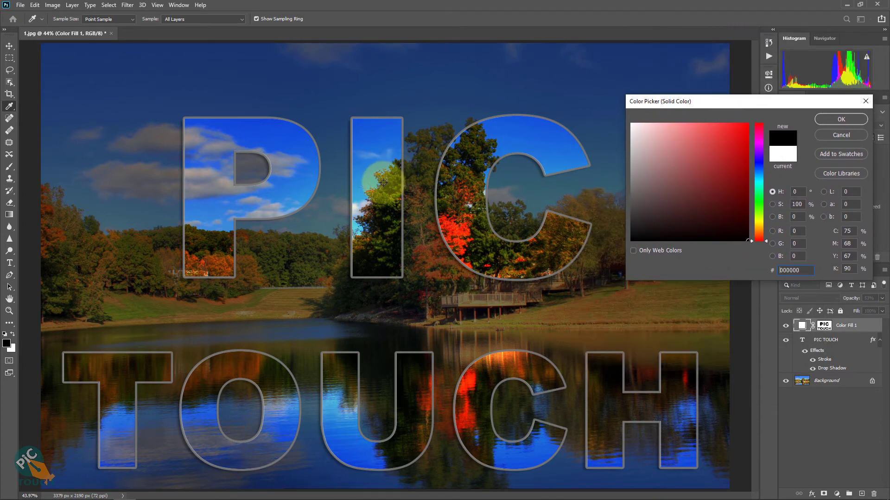
pyautogui.scroll(-2, 348, 195)
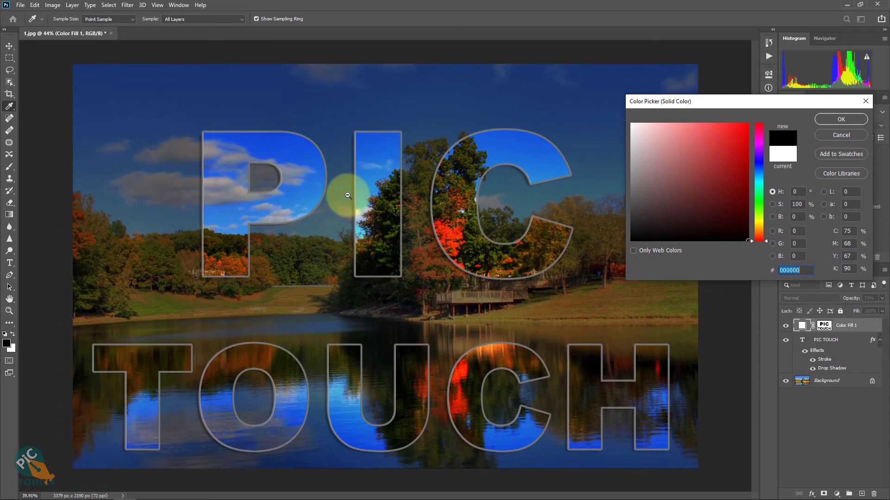
pyautogui.scroll(-1, 366, 197)
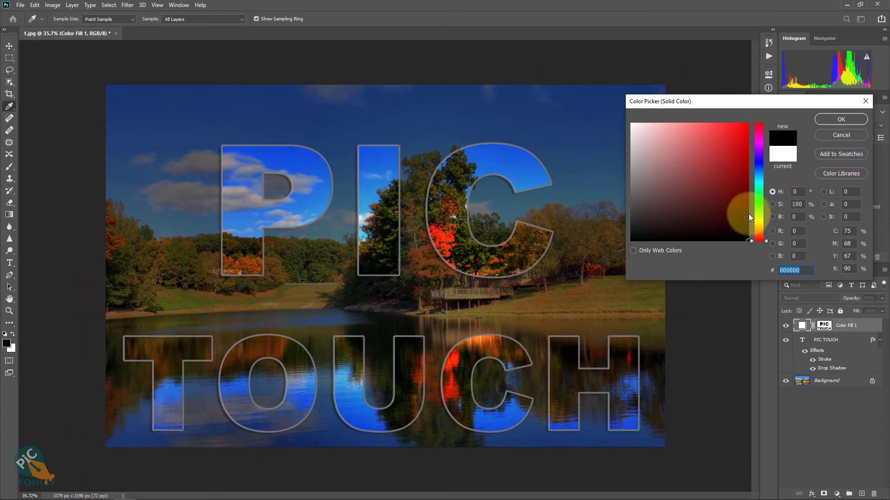
# - Try red (ff0000) and a blue hue for the surrounding fill layer, and return its colour to white (ffffff)
pyautogui.moveTo(748, 217); pyautogui.dragTo(763, 111)
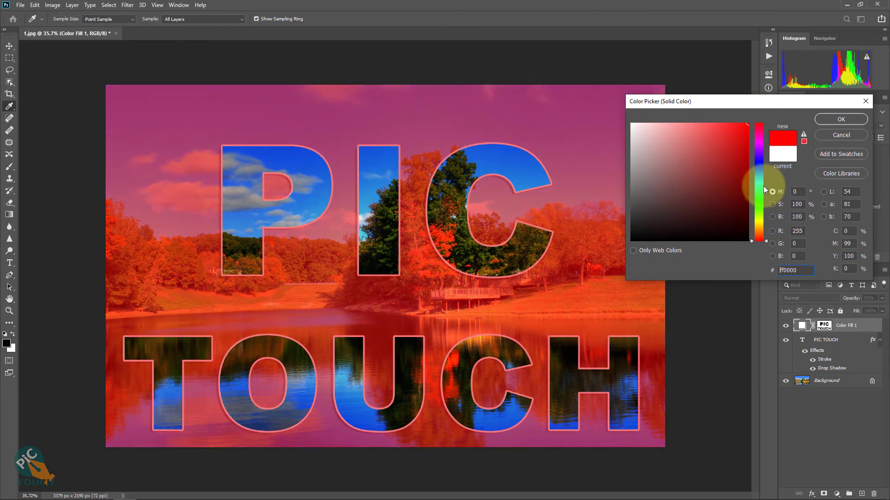
pyautogui.moveTo(758, 235); pyautogui.dragTo(680, 224)
pyautogui.moveTo(656, 190)
pyautogui.mouseDown()
pyautogui.moveTo(657, 151)
pyautogui.moveTo(675, 103)
pyautogui.moveTo(682, 132)
pyautogui.moveTo(572, 60)
pyautogui.mouseUp()
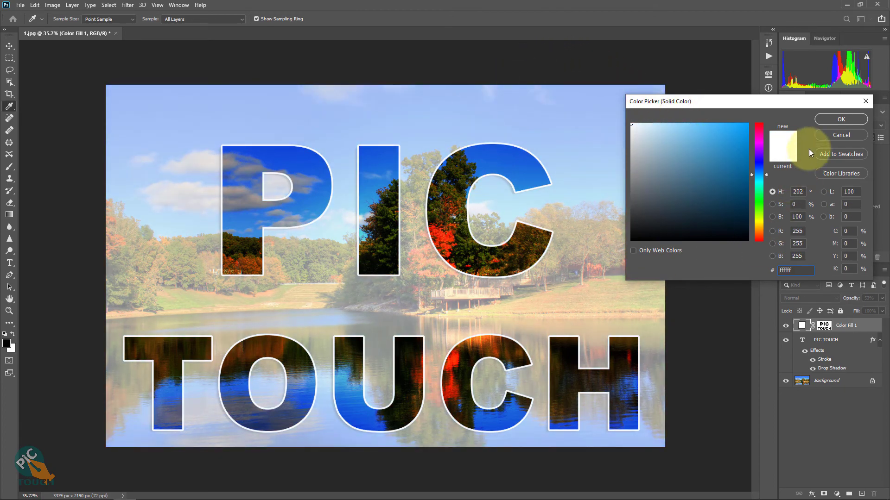
pyautogui.click(836, 121)
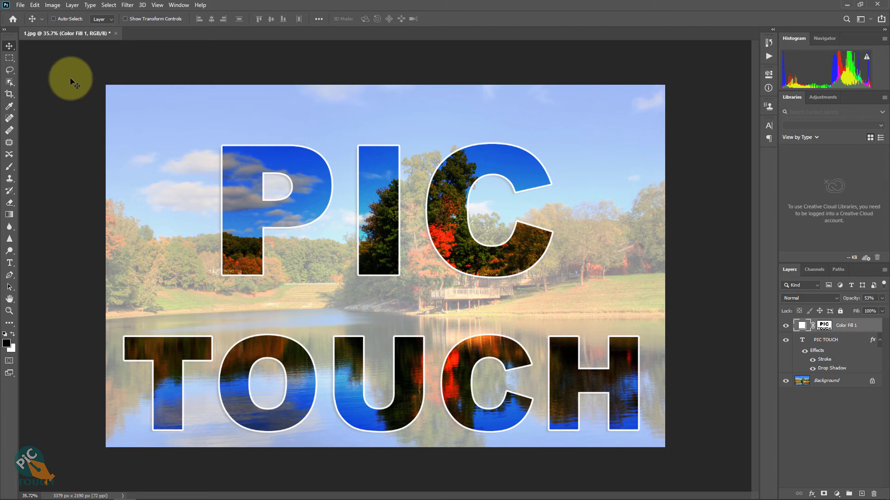
# - Place image 2 from the Transparent Text Scenery folder as an embedded layer directly above the Background layer
pyautogui.click(817, 381)
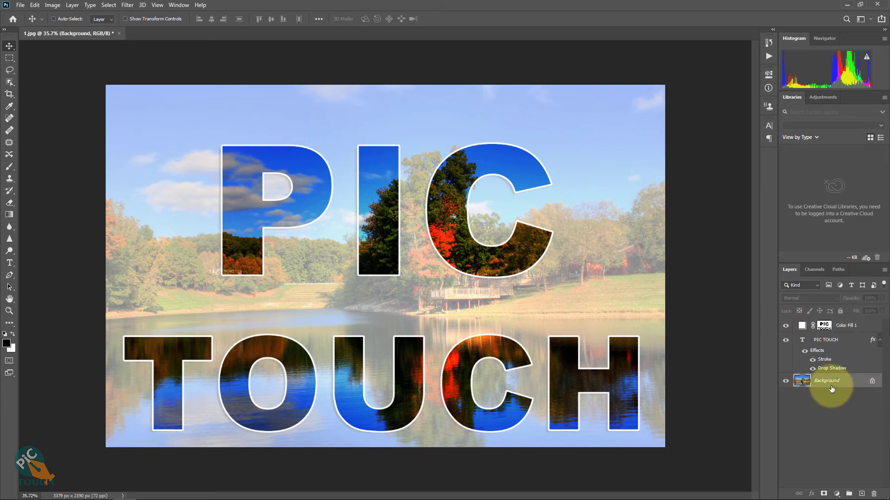
pyautogui.click(21, 6)
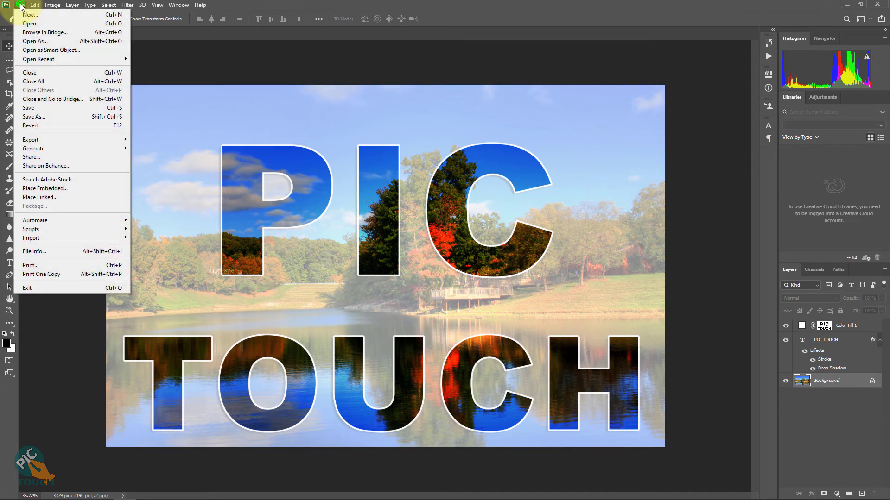
pyautogui.click(68, 190)
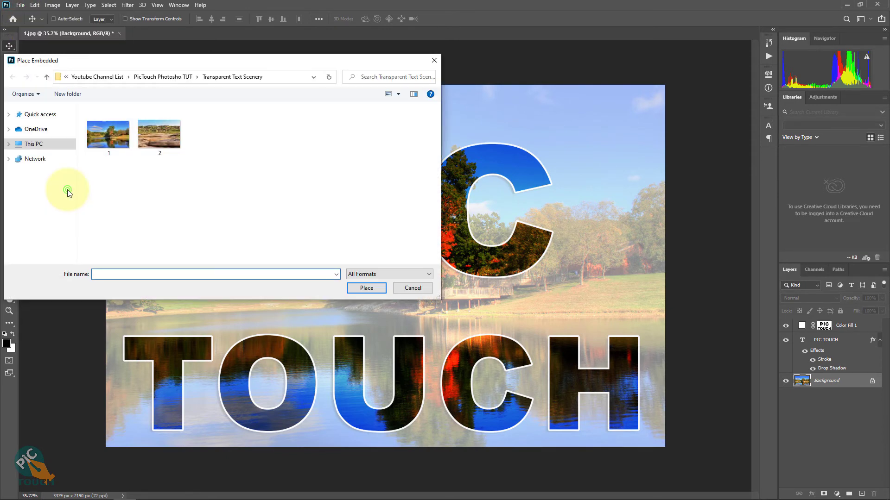
pyautogui.click(169, 140)
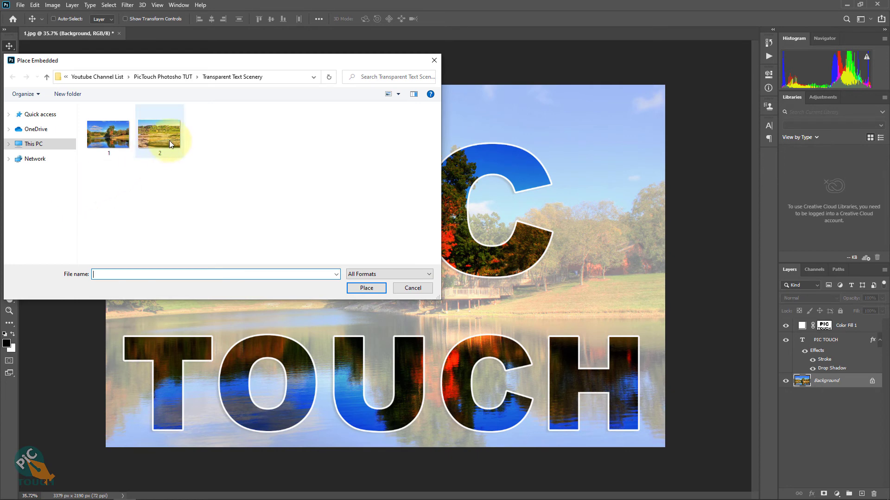
pyautogui.click(367, 288)
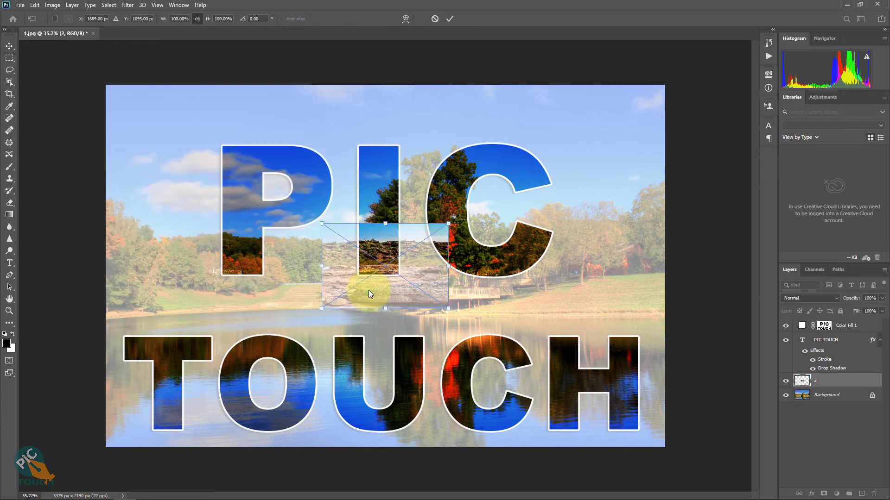
pyautogui.click(448, 19)
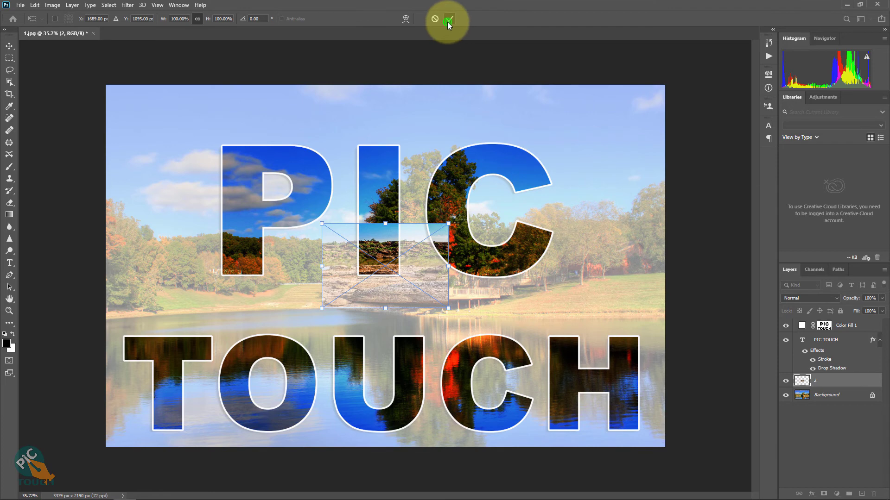
# - Reposition the placed rock scenery and scale it proportionally to about 460% so it covers the whole canvas
pyautogui.moveTo(403, 292); pyautogui.dragTo(399, 276)
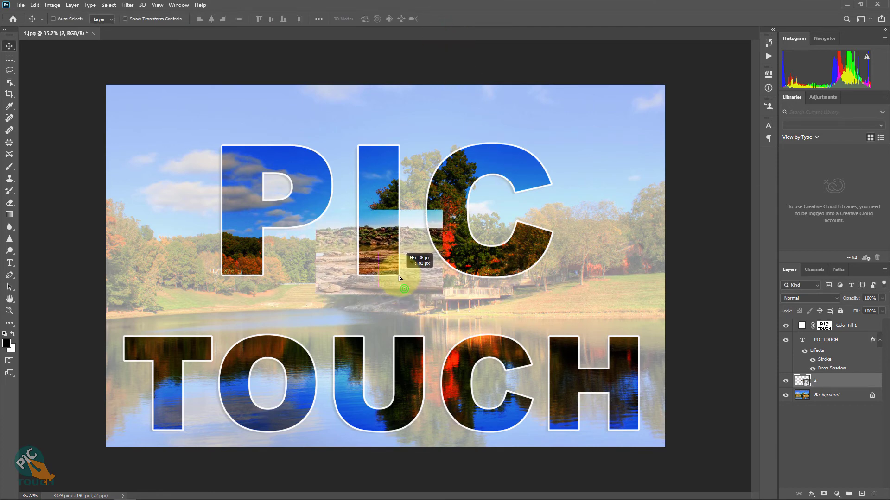
pyautogui.hotkey('ctrl', 't')
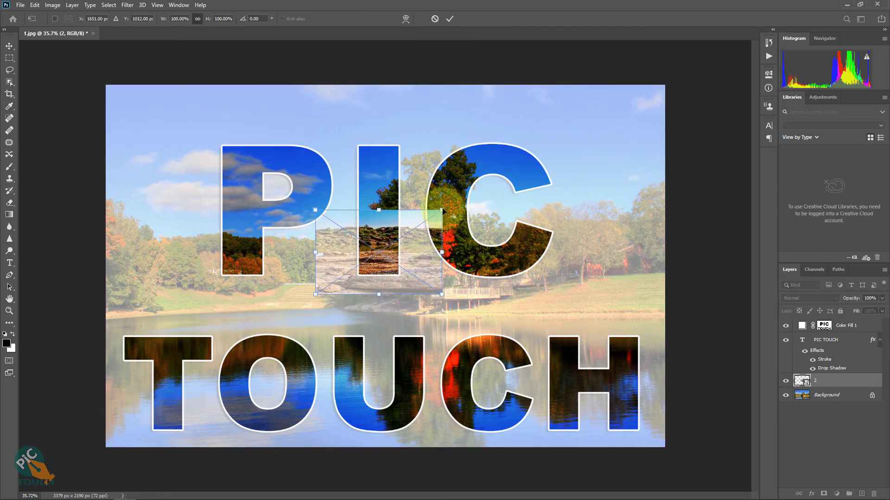
pyautogui.moveTo(442, 209); pyautogui.dragTo(692, 110)
pyautogui.moveTo(662, 200); pyautogui.dragTo(635, 190)
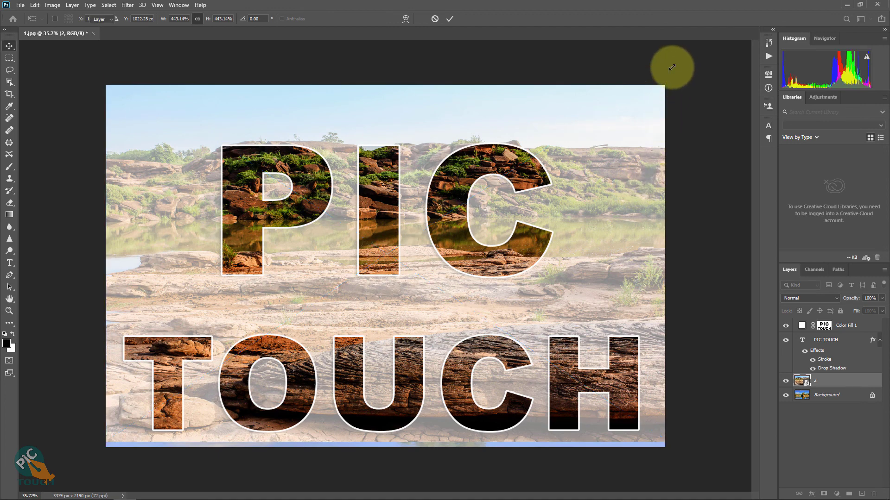
pyautogui.moveTo(670, 66); pyautogui.dragTo(679, 59)
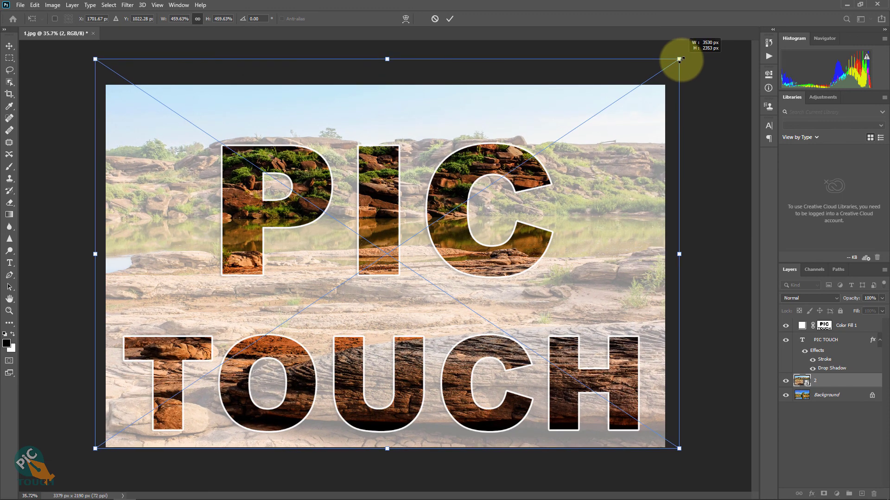
pyautogui.doubleClick(621, 199)
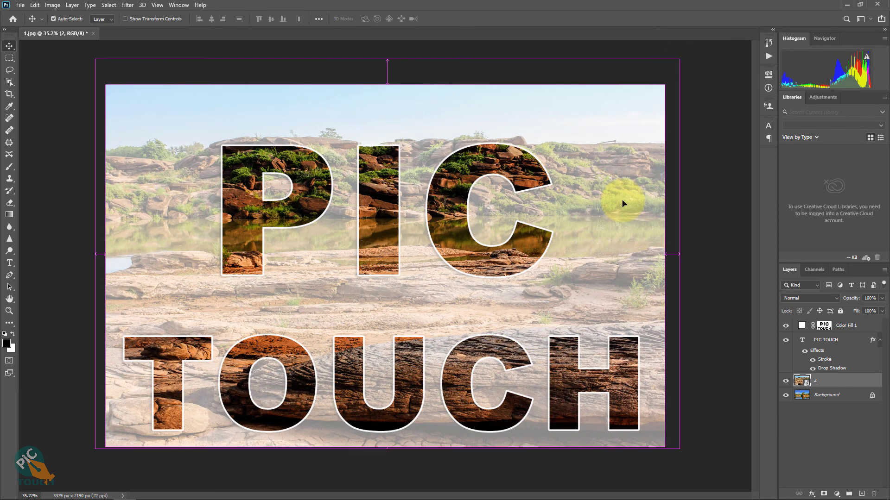
# - Compare the rock and lake sceneries behind the text by toggling layer 2's visibility, leaving layer 2 hidden
pyautogui.hotkey('ctrl', '0')
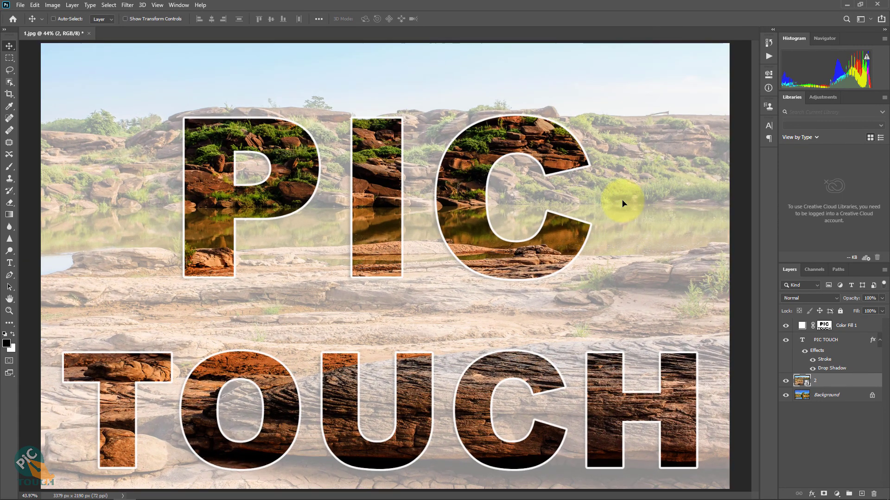
pyautogui.click(786, 381)
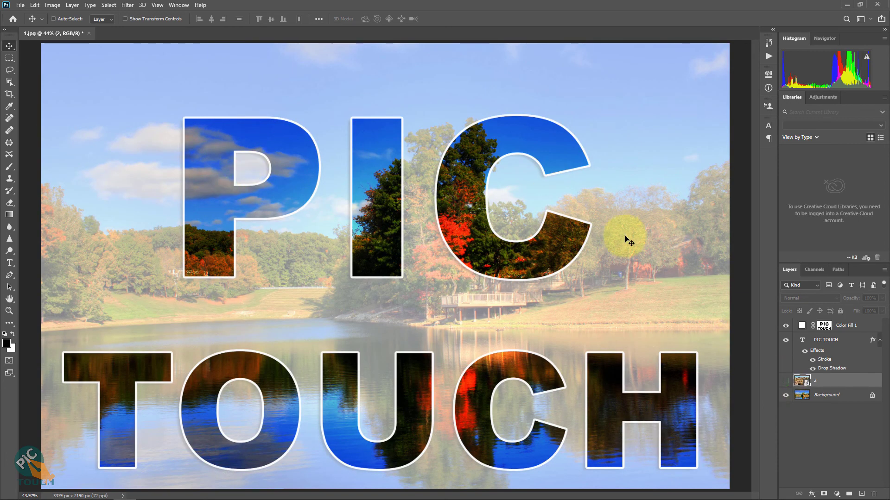
pyautogui.click(786, 381)
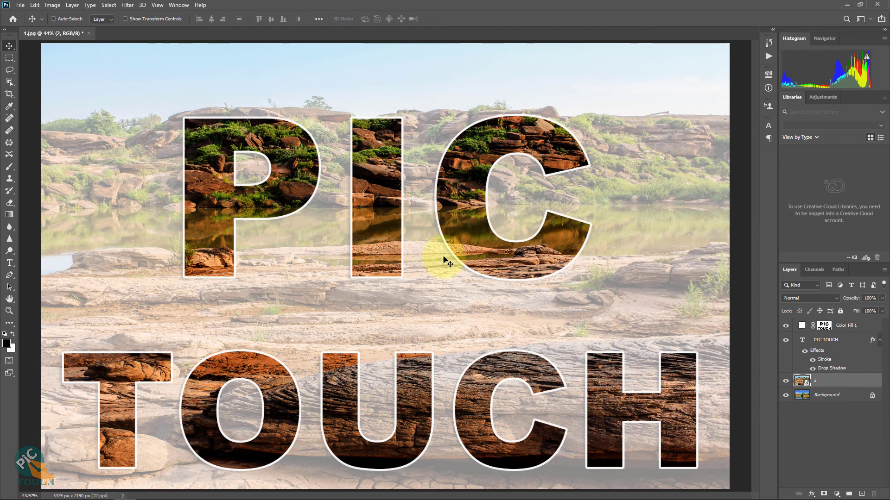
pyautogui.click(788, 381)
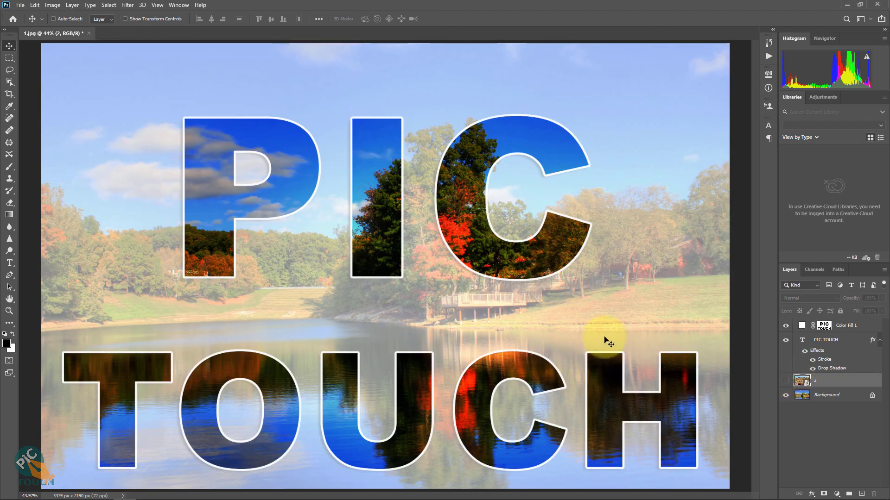